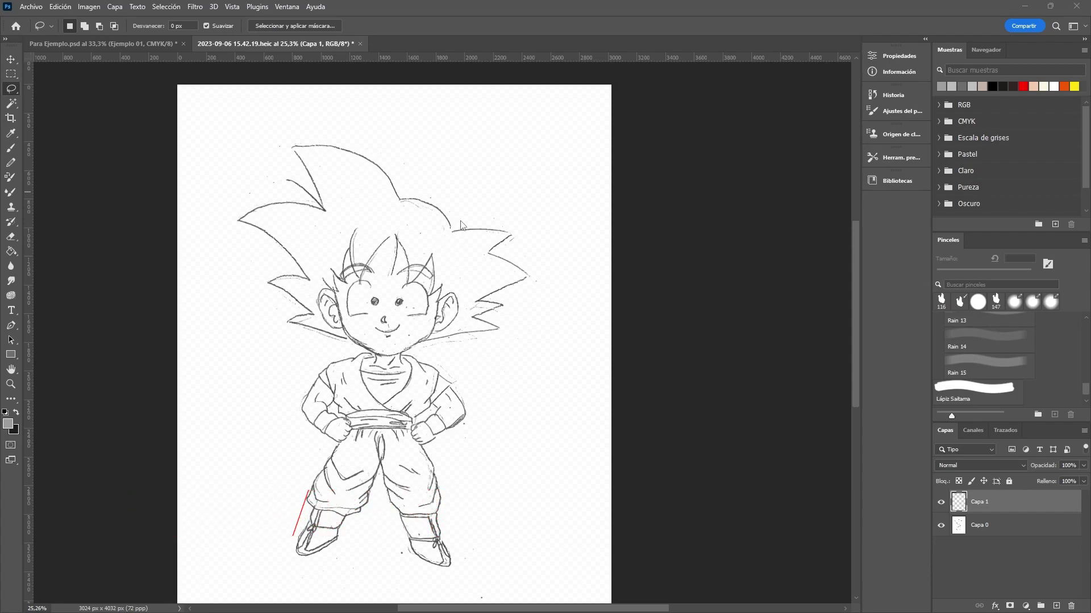
Step: Undo the stray red stroke by the left boot and pick the freehand Lasso (Herramienta Lazo)
key(l)
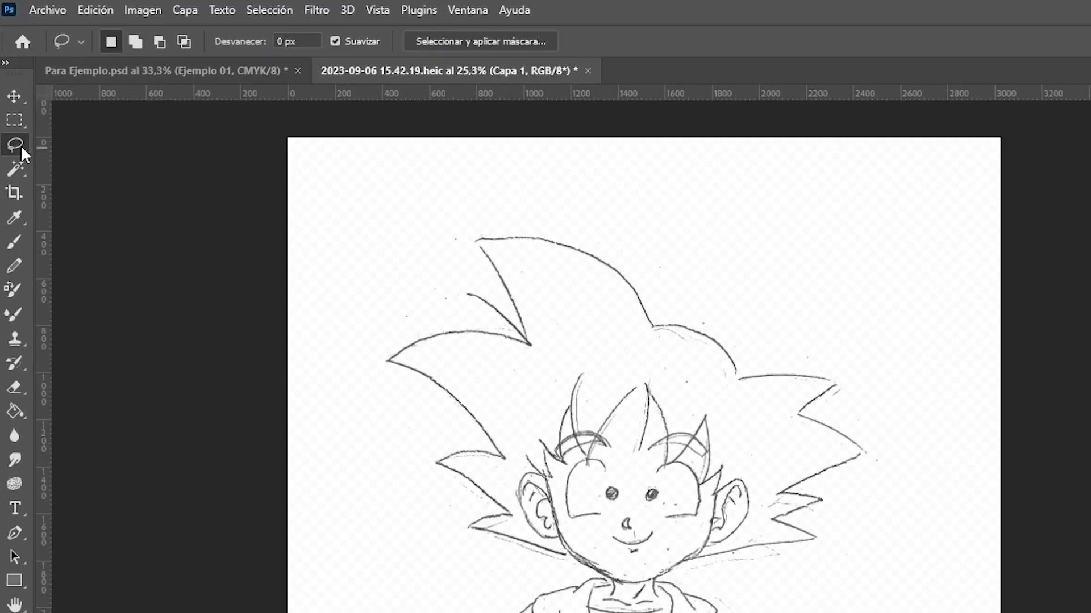
right_click(15, 90)
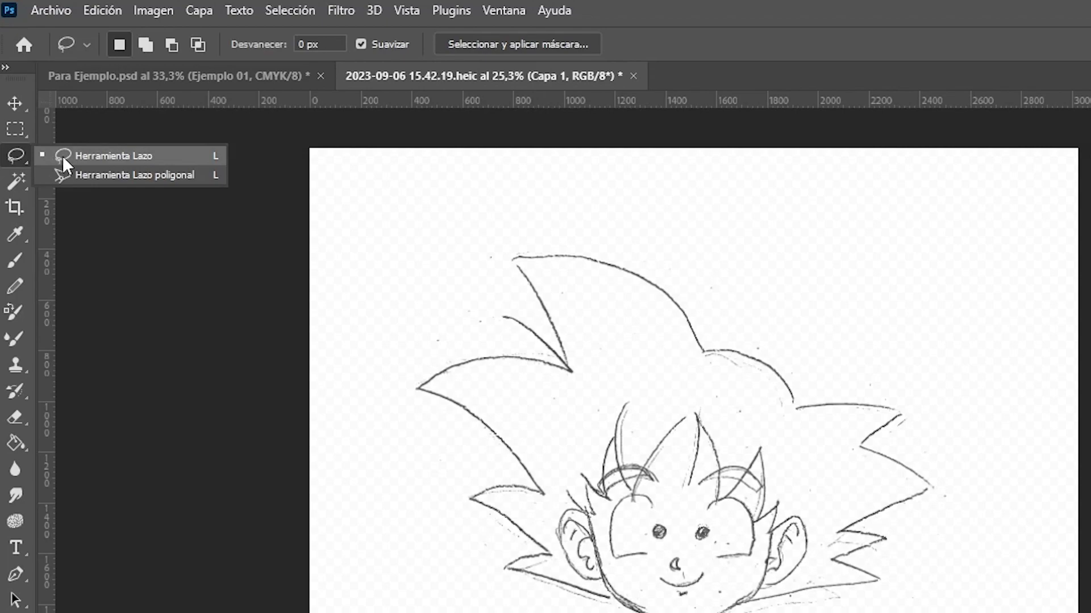
click(85, 154)
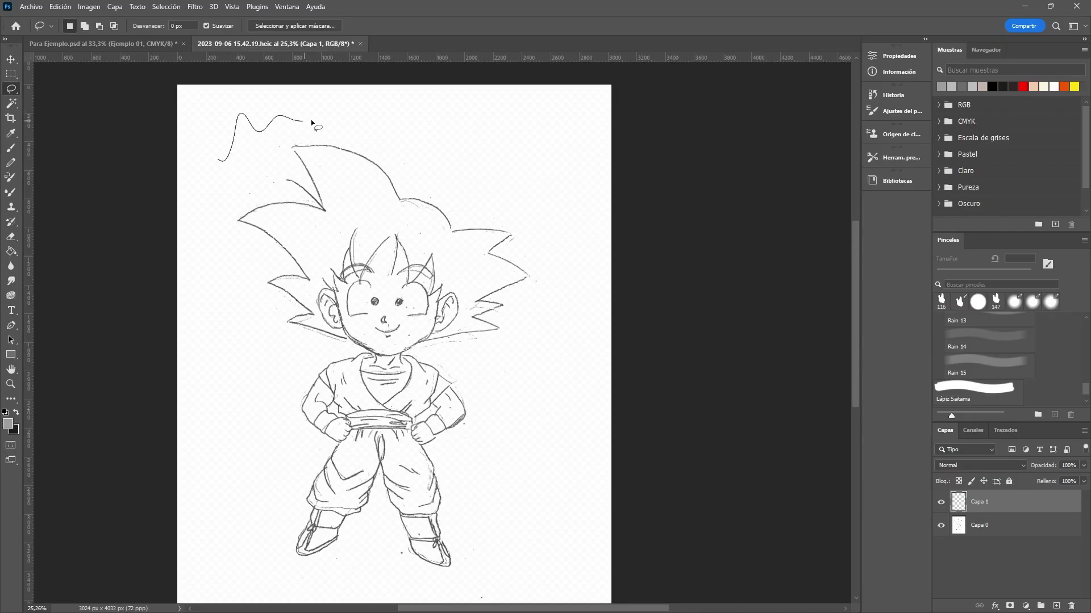
Step: Trace a trial lasso outline beside the hair, then deselect it
mouse_move(311, 122)
mouse_down()
mouse_move(302, 265)
mouse_move(199, 187)
mouse_move(224, 165)
mouse_up()
key(ctrl+d)
right_click(11, 88)
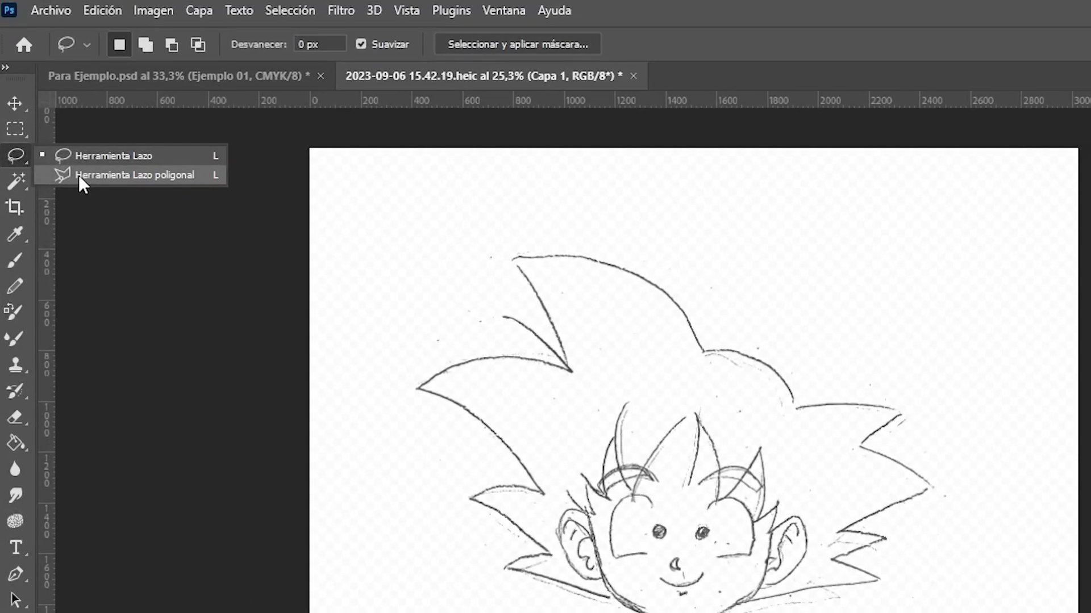
click(78, 175)
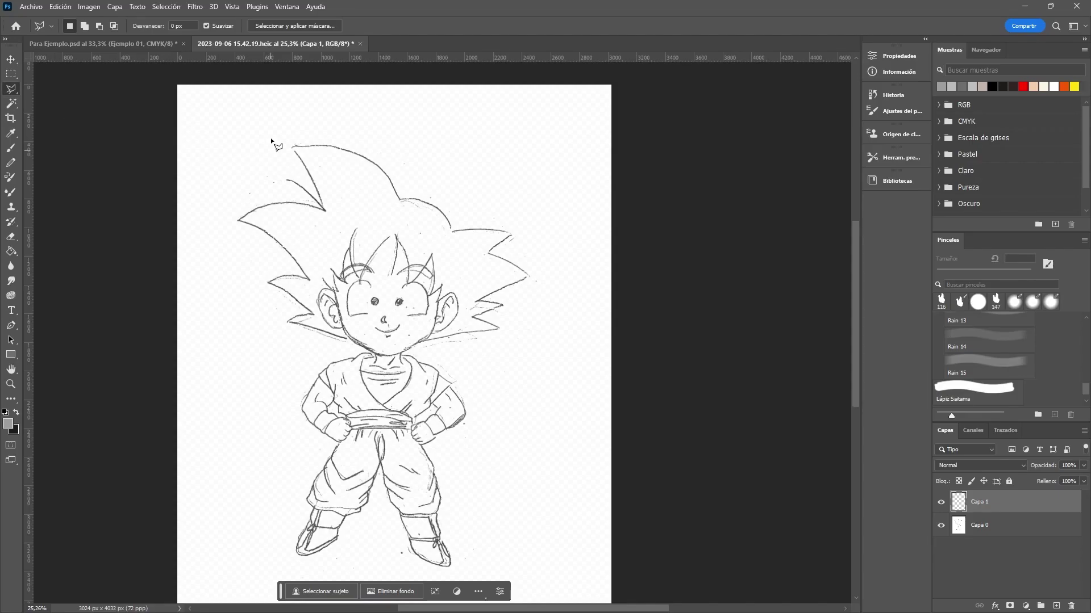
click(222, 159)
click(273, 100)
click(373, 119)
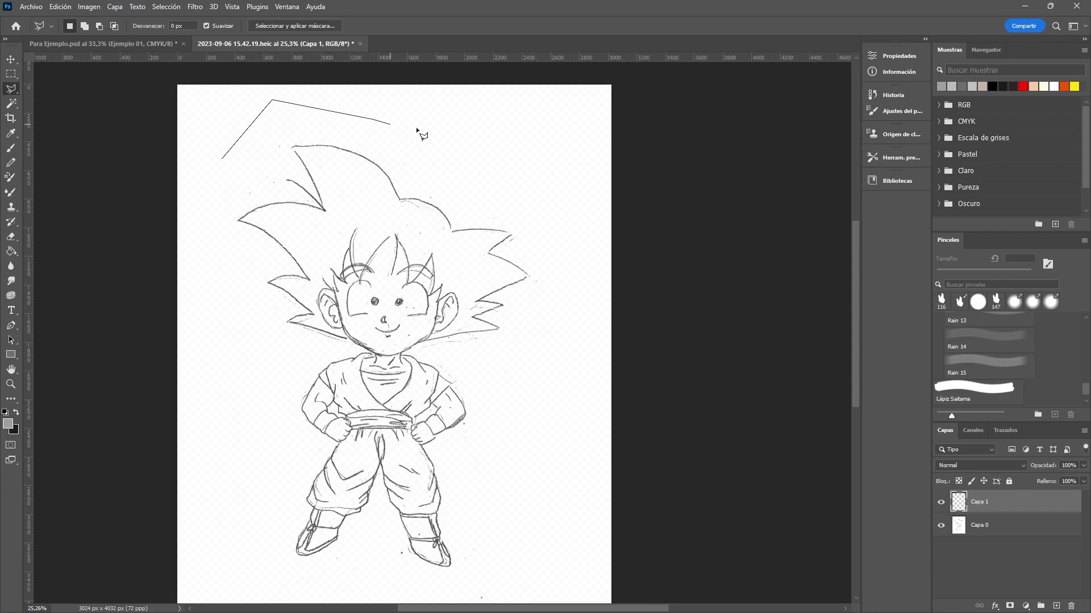
click(481, 120)
click(548, 218)
click(541, 402)
click(490, 550)
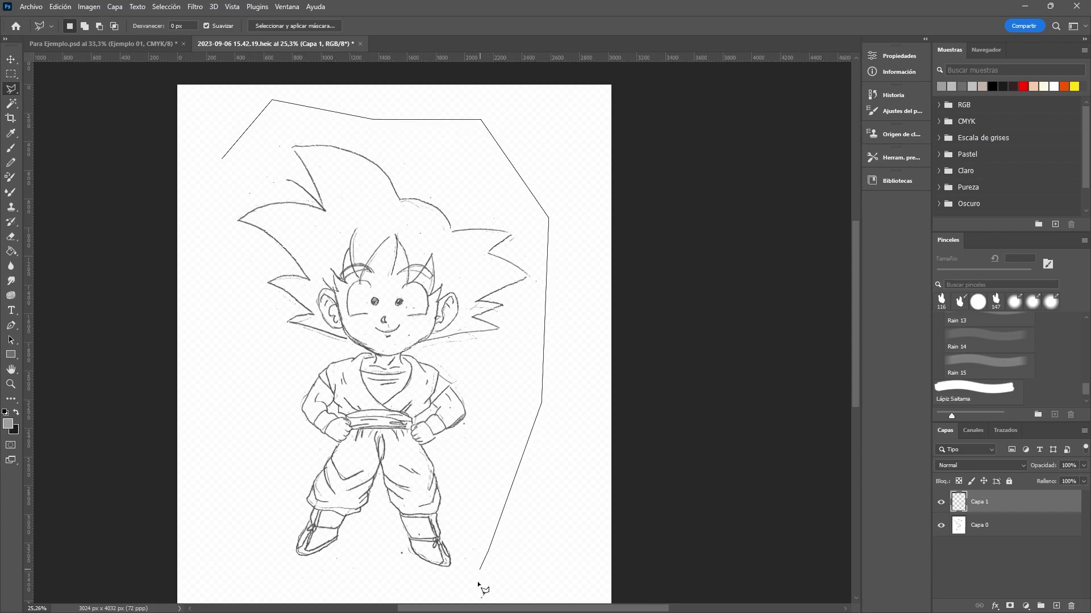
click(456, 582)
click(264, 560)
click(218, 385)
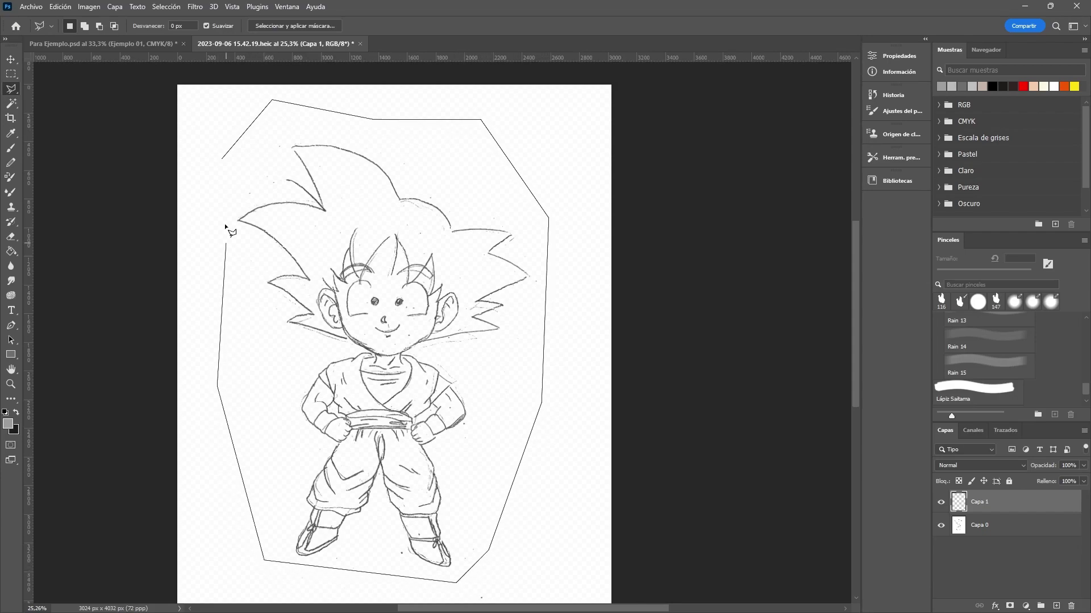
click(222, 160)
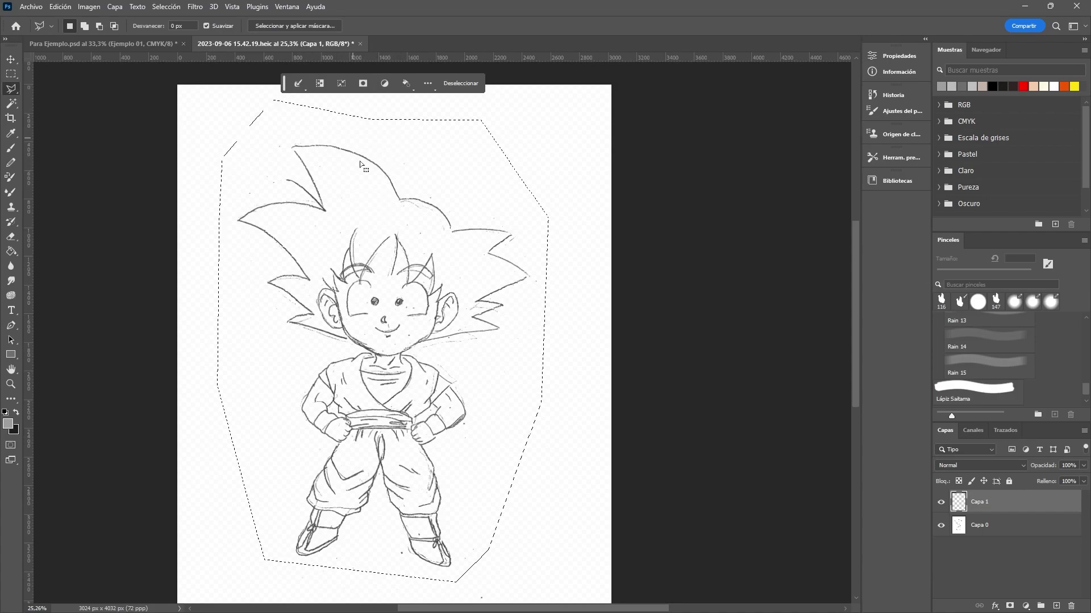
key(ctrl+d)
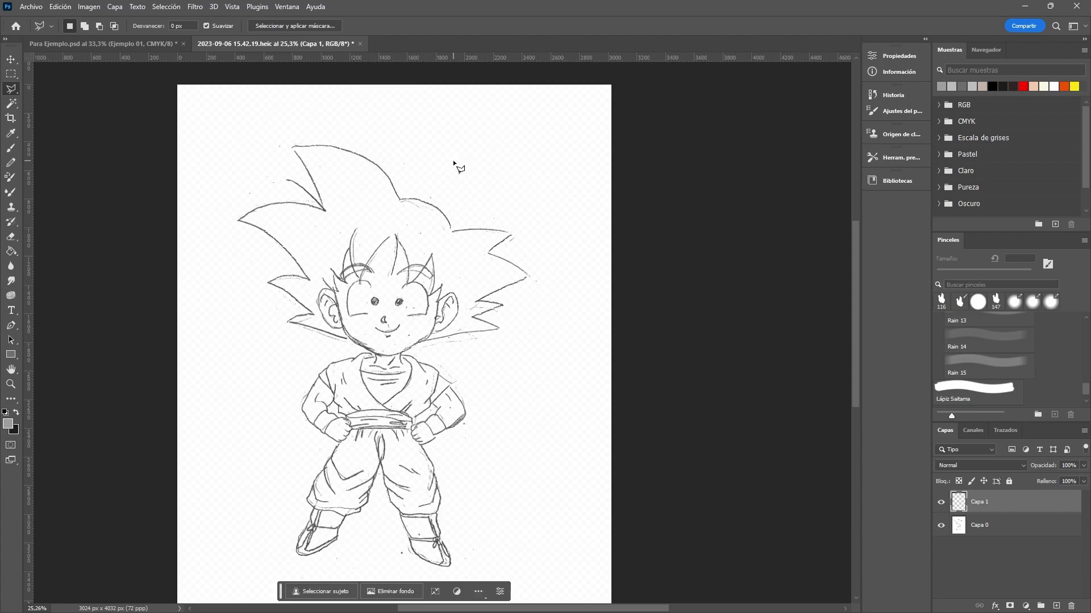
Step: Drag a rectangular marquee (Marco rectangular) around the head and torso
click(12, 75)
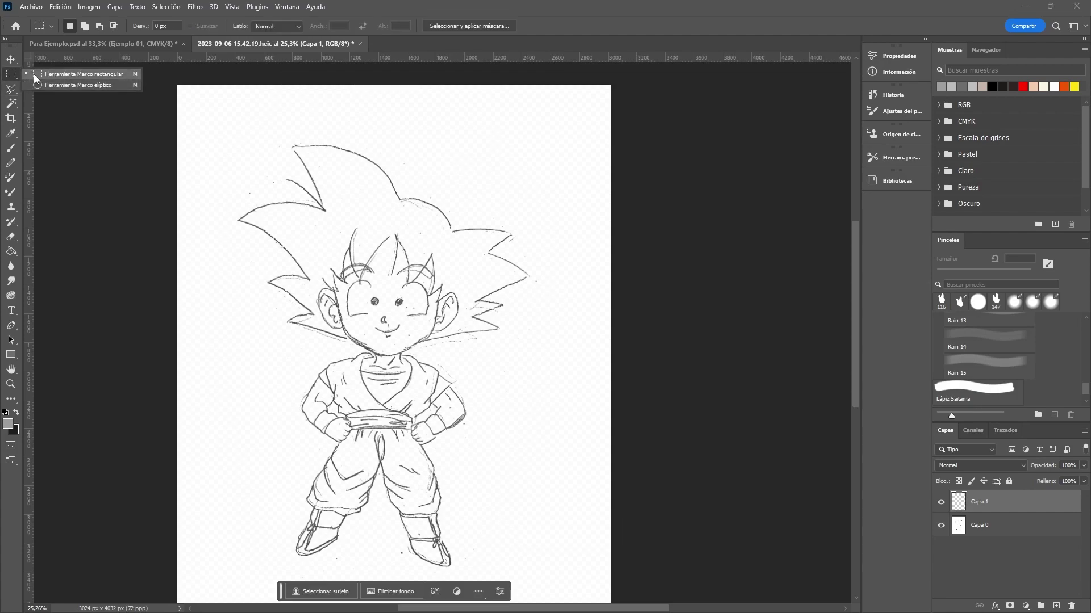
click(37, 73)
drag(226, 108, 547, 406)
Step: Switch to Marco elíptico and drag a circular selection over the head and upper body
right_click(11, 74)
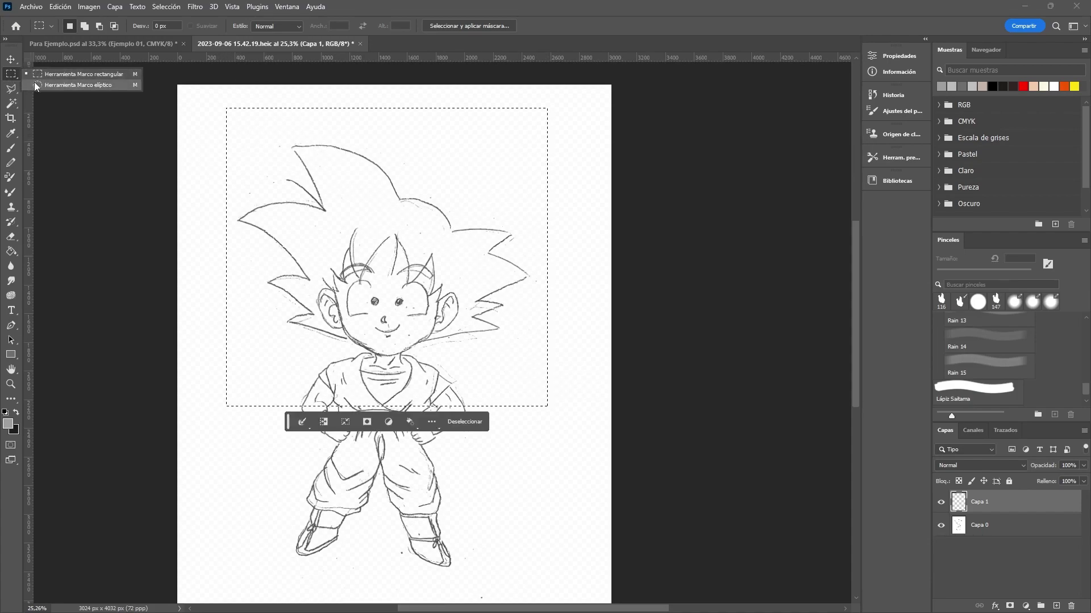
click(38, 85)
drag(205, 129, 546, 466)
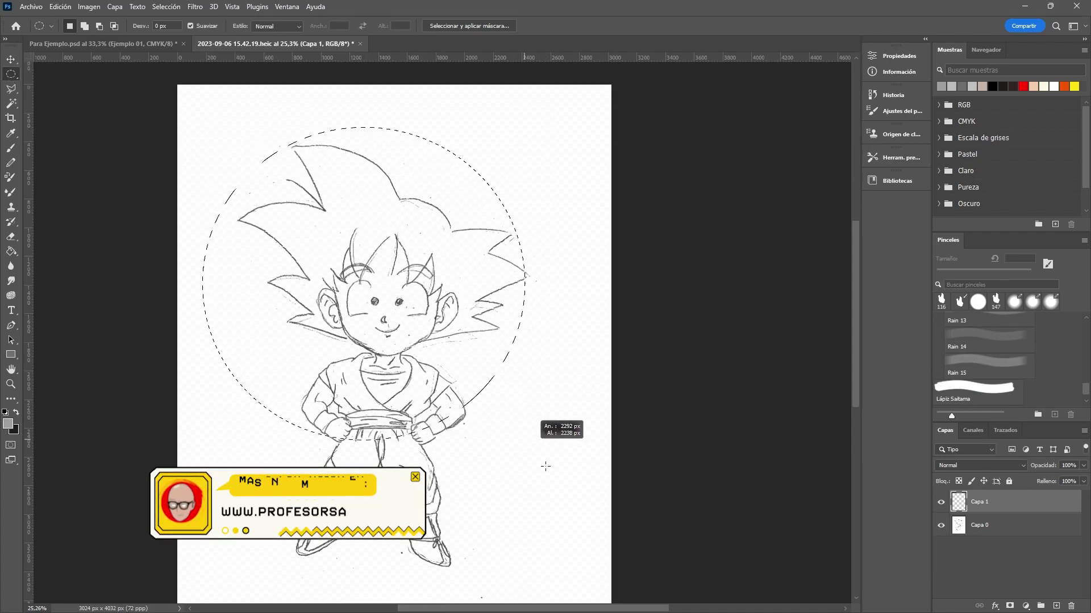
Step: Zoom in on the character's face and Shift-lasso the ear into the selection
key(l)
drag(497, 207, 508, 232)
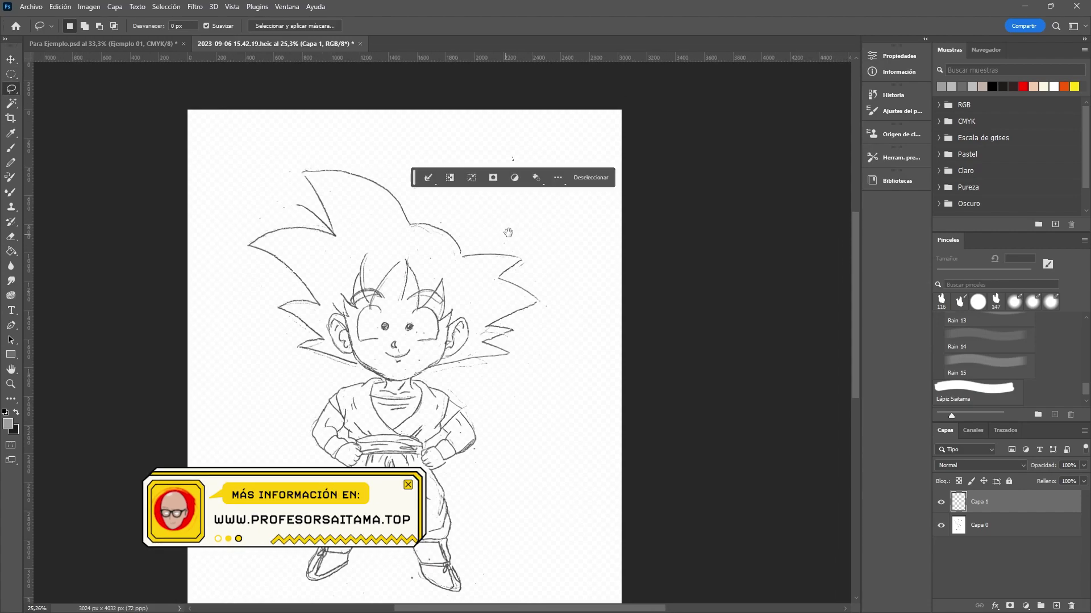
scroll(460, 227, up, 3)
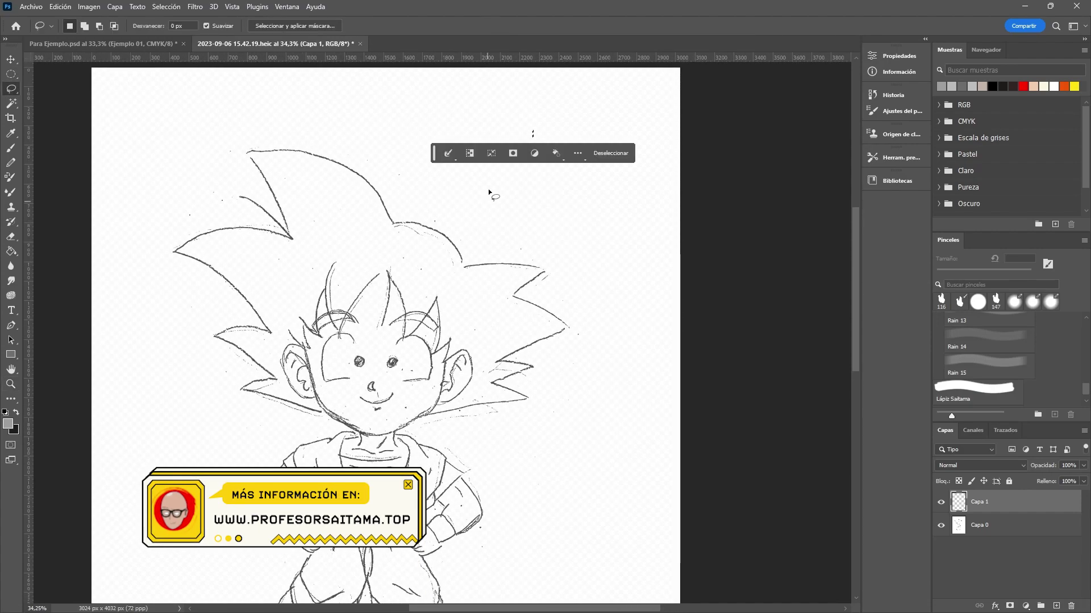
drag(443, 197, 502, 205)
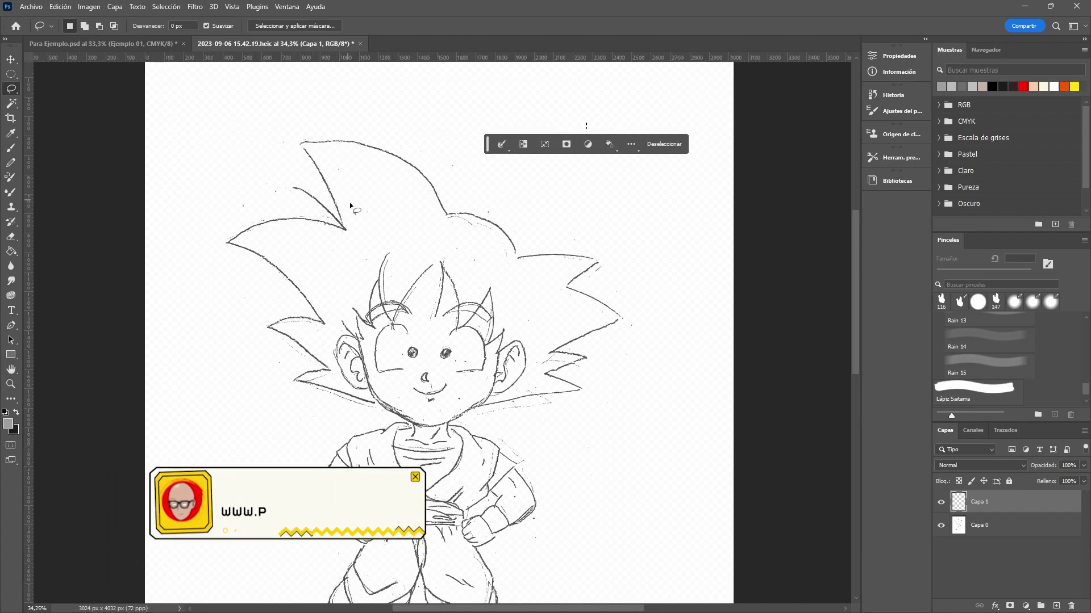
key(z)
mouse_move(349, 202)
mouse_down()
mouse_move(447, 246)
mouse_move(569, 274)
mouse_move(563, 242)
mouse_move(589, 264)
mouse_move(588, 290)
mouse_move(531, 355)
mouse_move(509, 352)
mouse_move(501, 286)
mouse_move(514, 277)
mouse_up()
key(l)
key(shift)
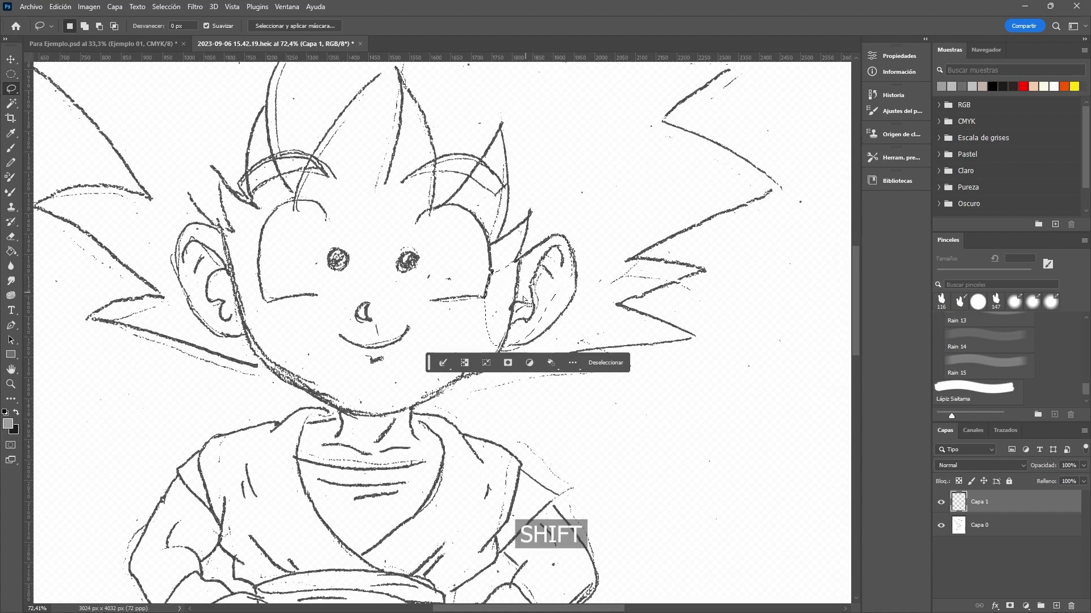
mouse_move(572, 253)
mouse_down()
mouse_move(531, 306)
mouse_move(543, 318)
mouse_move(574, 297)
mouse_up()
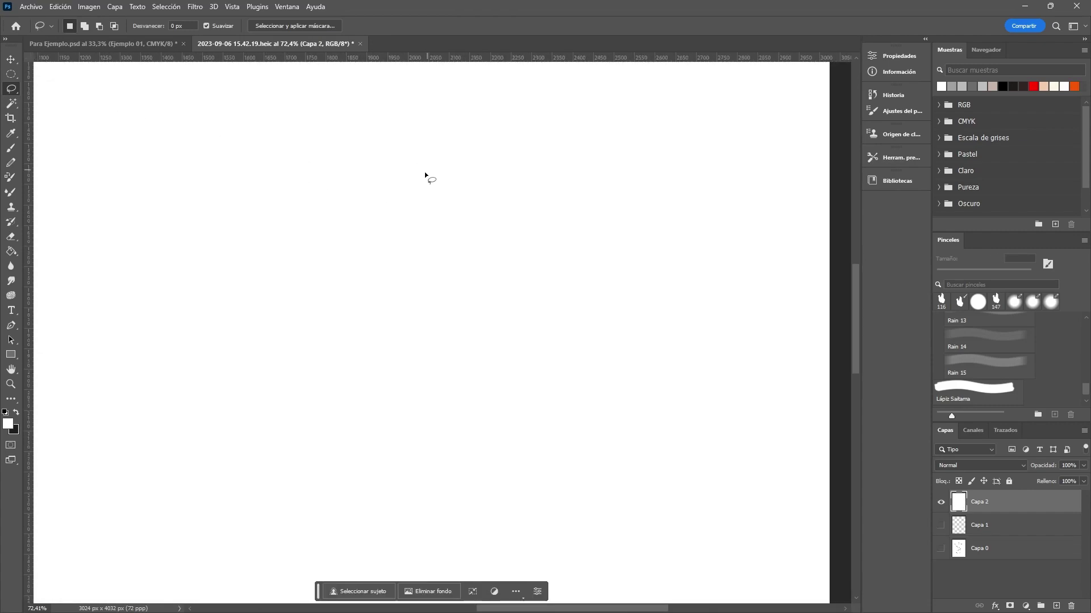
Step: Lasso a blob on the blank layer and Shift-add bumps along its top and right side
mouse_move(302, 325)
mouse_down()
mouse_move(321, 230)
mouse_move(428, 187)
mouse_move(525, 209)
mouse_up()
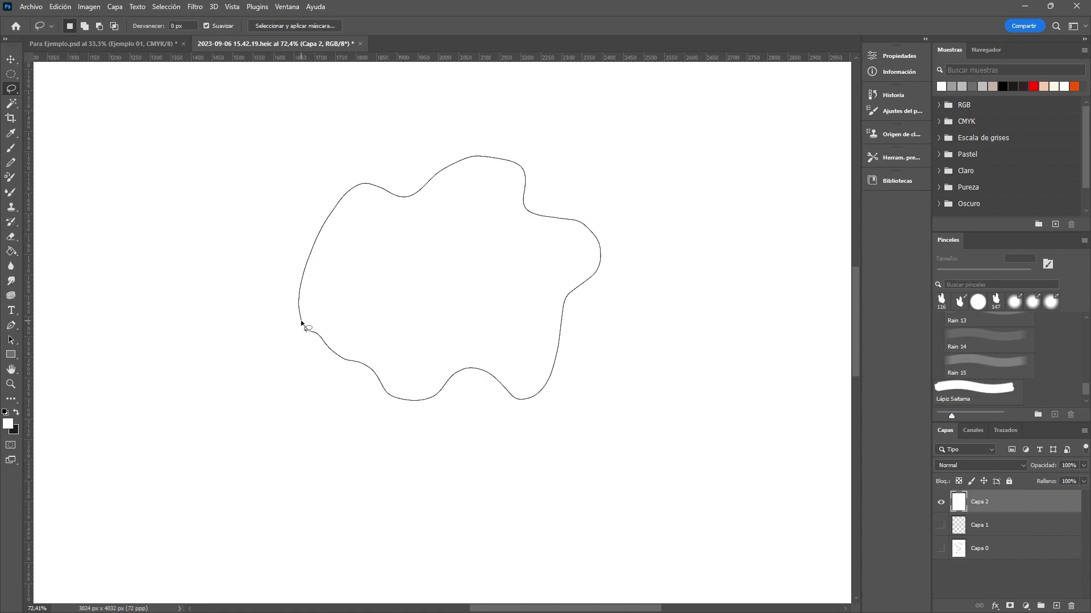
drag(302, 323, 304, 326)
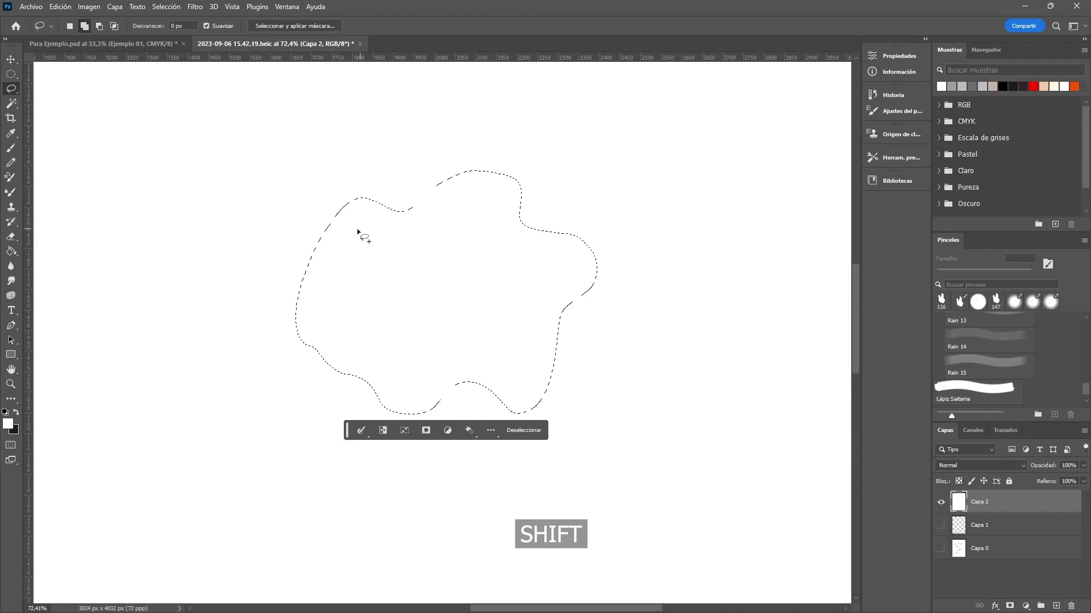
mouse_move(358, 230)
mouse_down()
mouse_move(464, 210)
mouse_move(494, 185)
mouse_up()
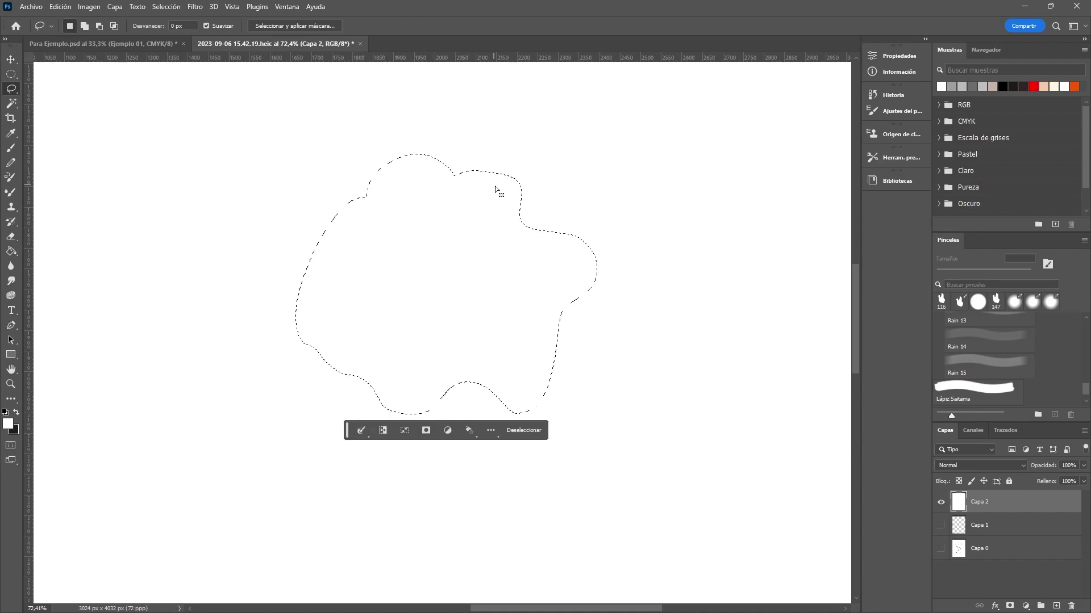
drag(553, 253, 571, 344)
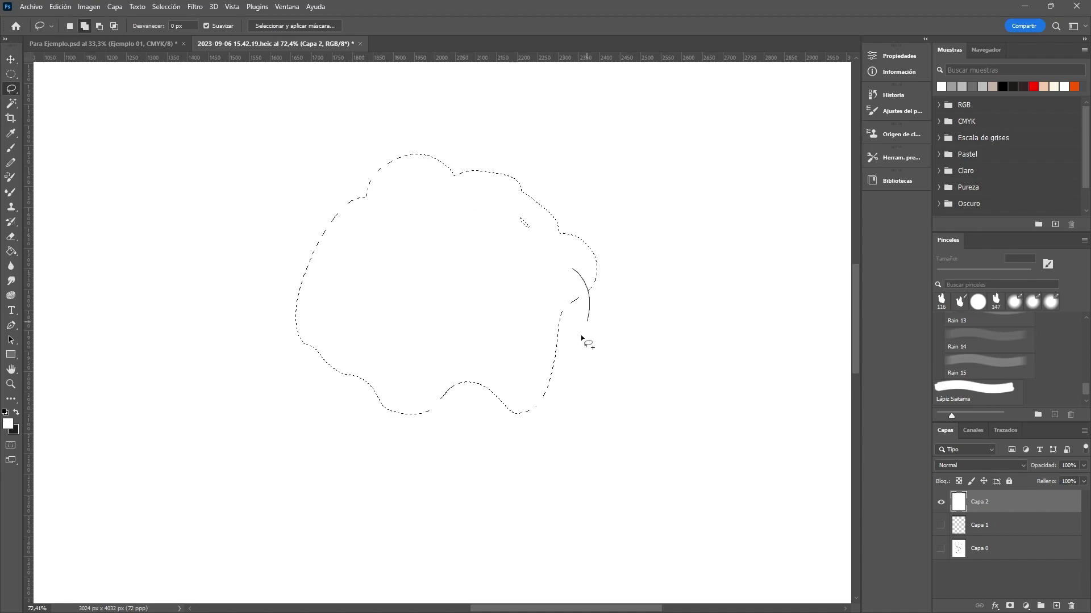
drag(518, 376, 423, 404)
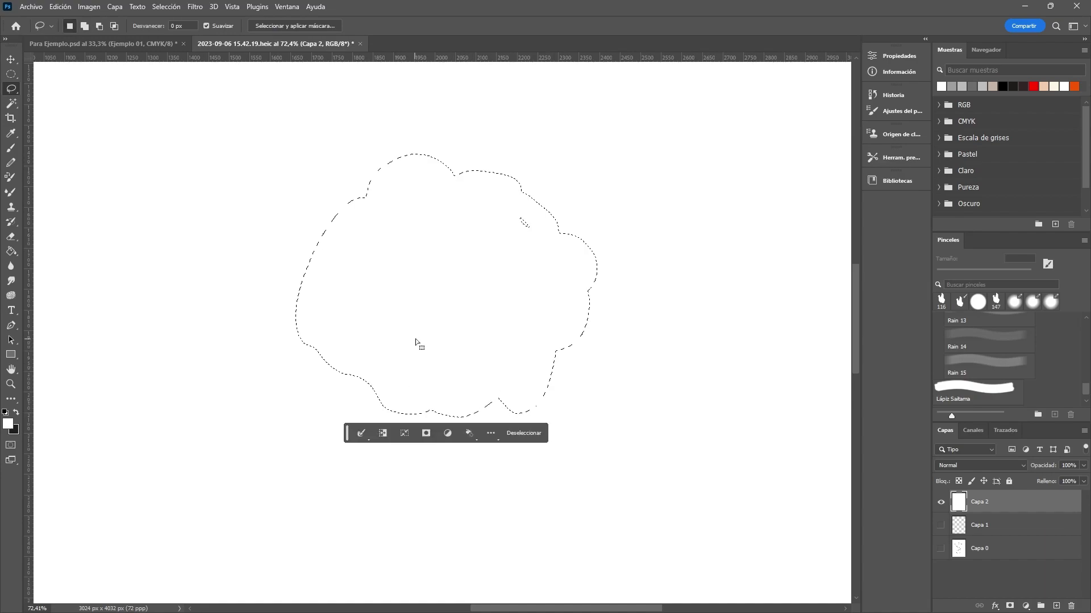
Step: Alt-subtract two oval holes and notch the right and upper-left edges of the blob
key(alt)
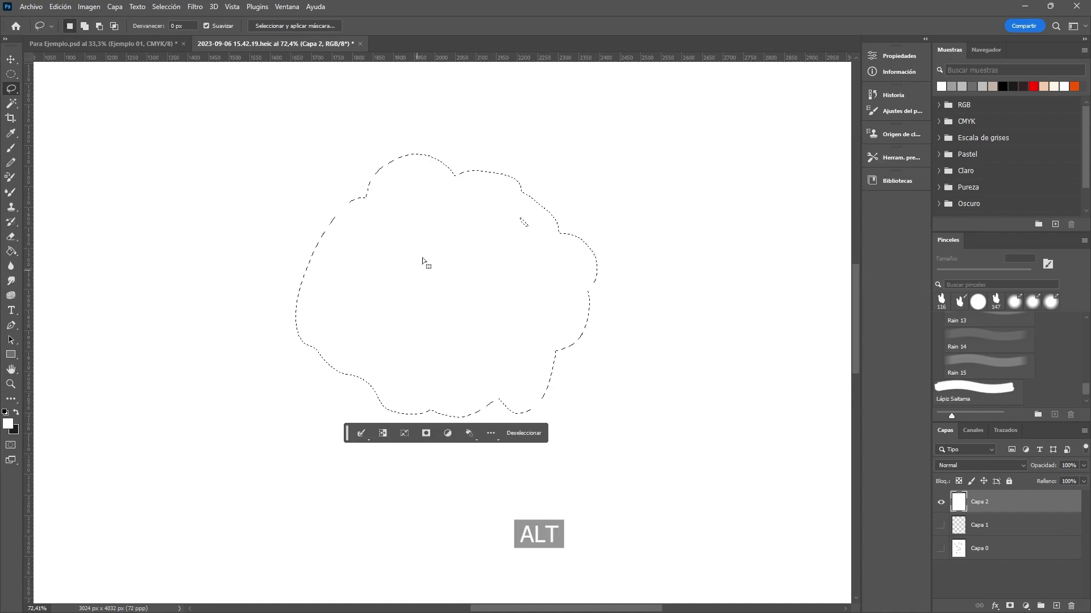
mouse_move(359, 302)
mouse_down()
mouse_move(396, 276)
mouse_move(367, 282)
mouse_up()
key(alt)
drag(508, 323, 513, 324)
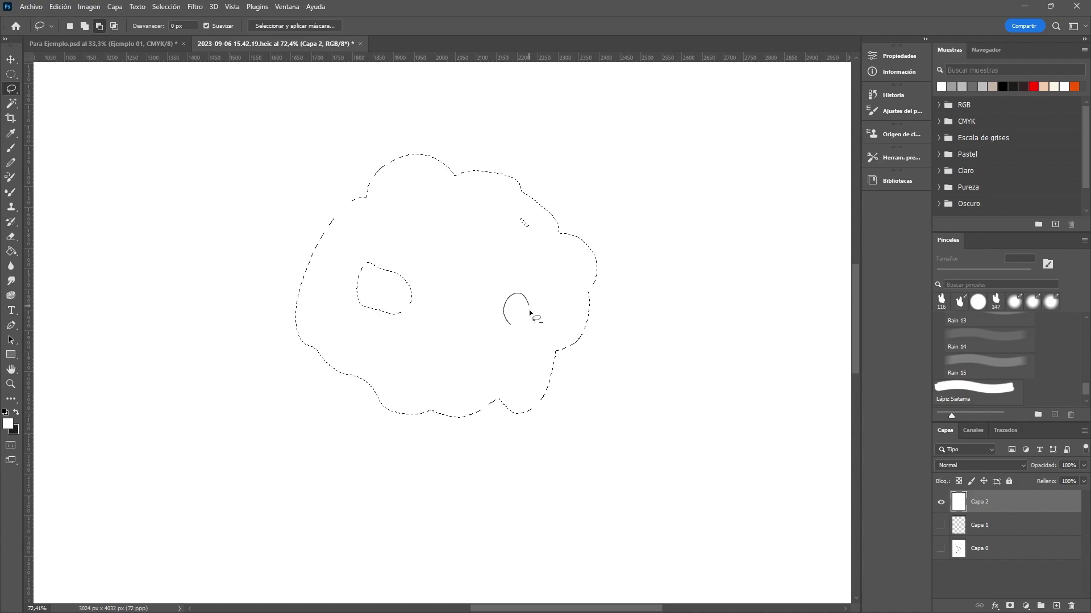
drag(578, 353, 629, 295)
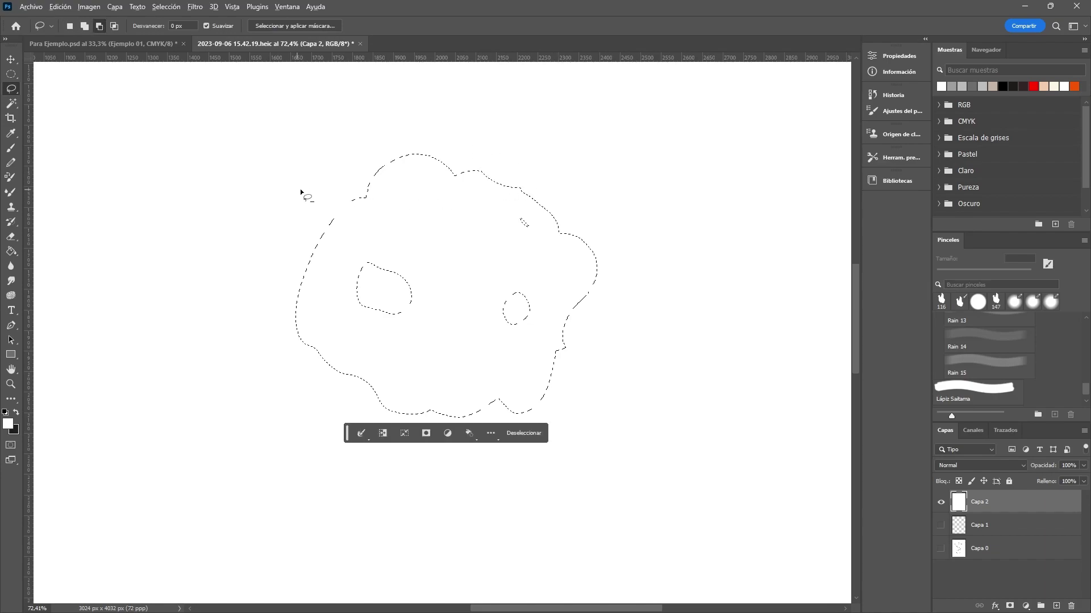
drag(300, 188, 209, 201)
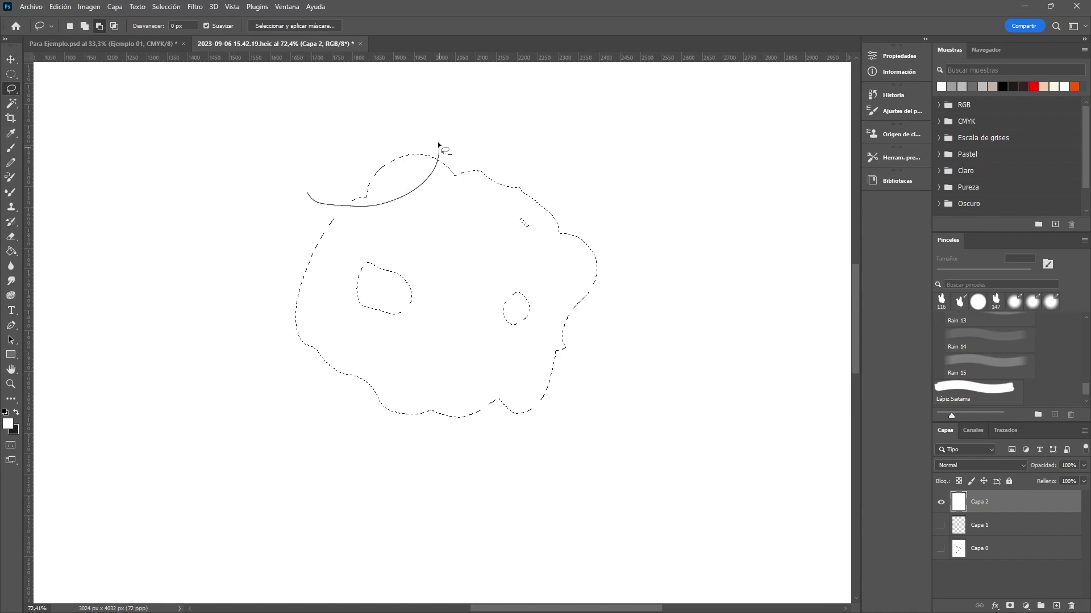
Step: Clear the blob and lasso a new drop-shaped leaf selection, widening its upper and right edges
click(208, 203)
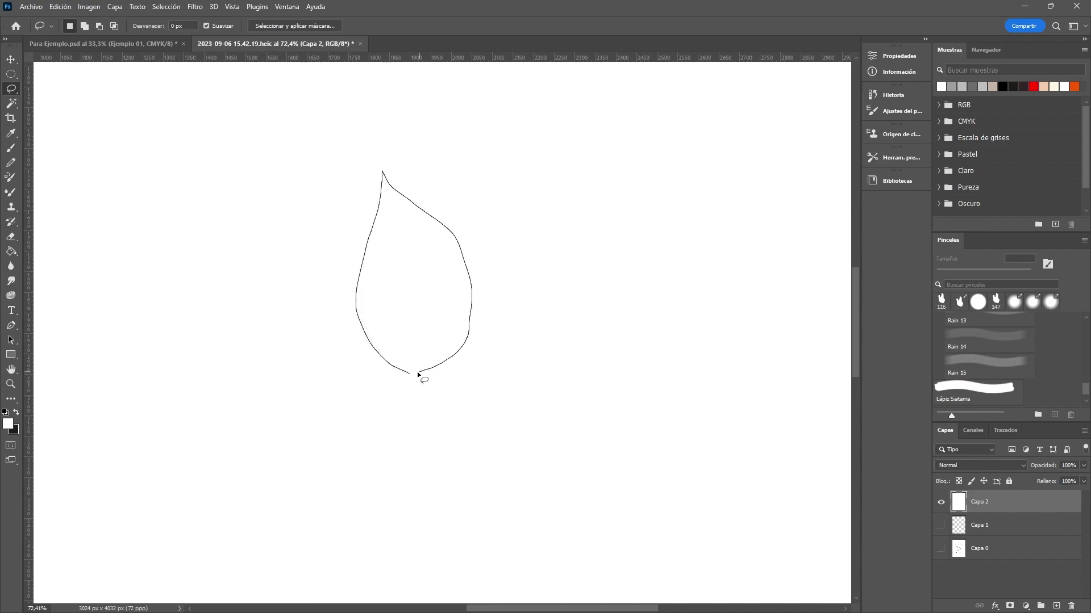
drag(382, 172, 418, 376)
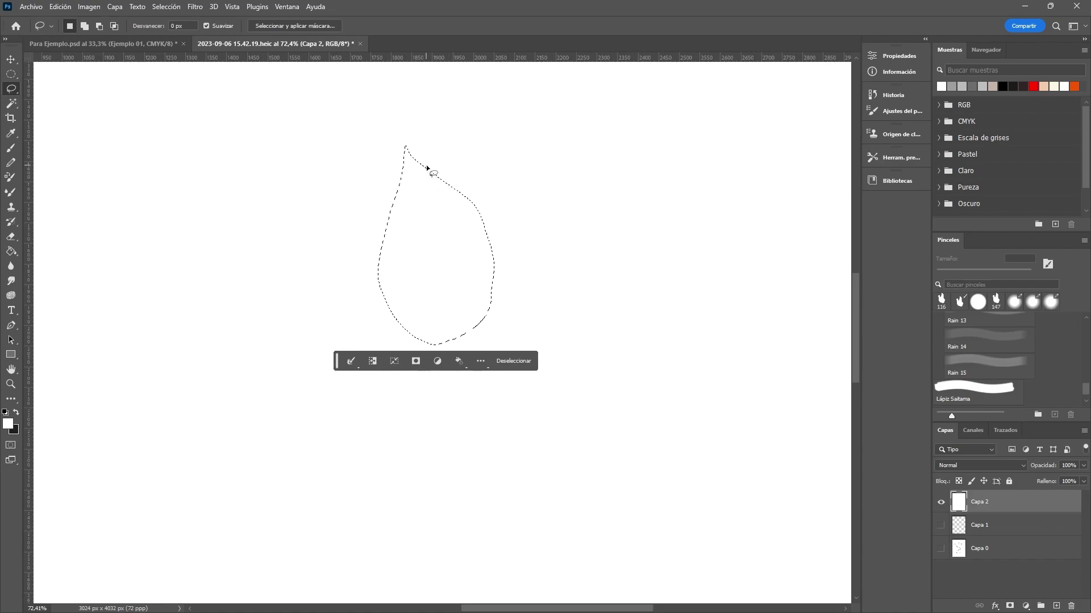
drag(413, 165, 452, 181)
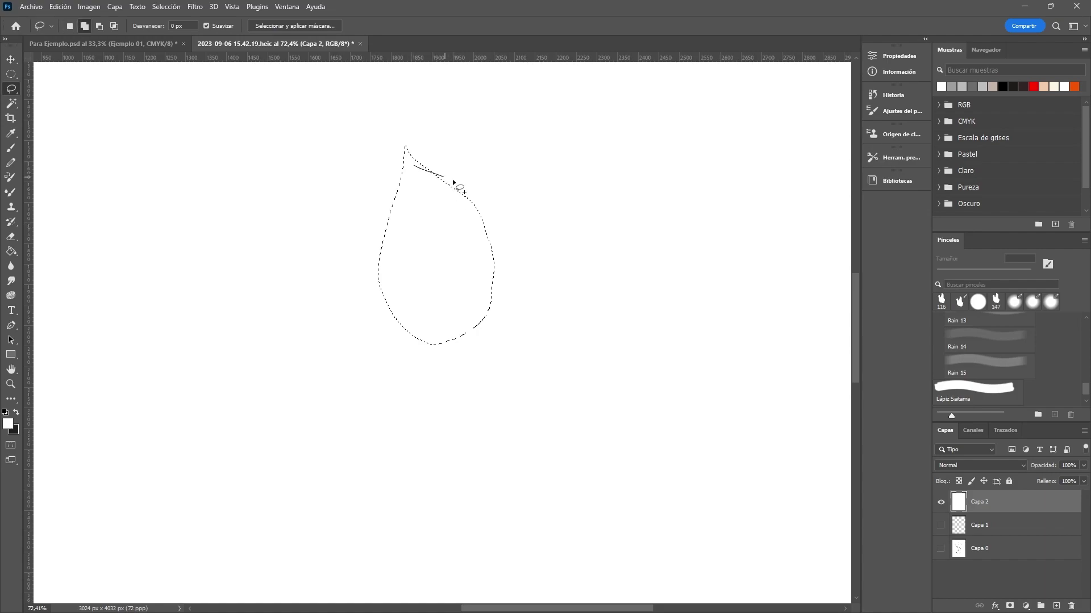
drag(500, 312, 459, 343)
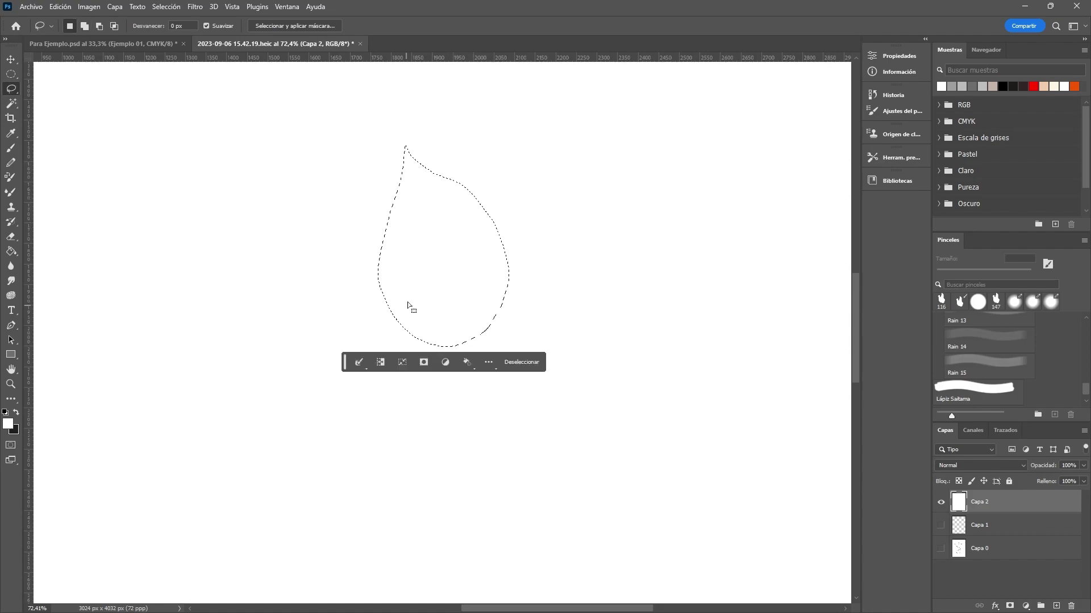
scroll(407, 302, left, 1)
drag(402, 276, 419, 158)
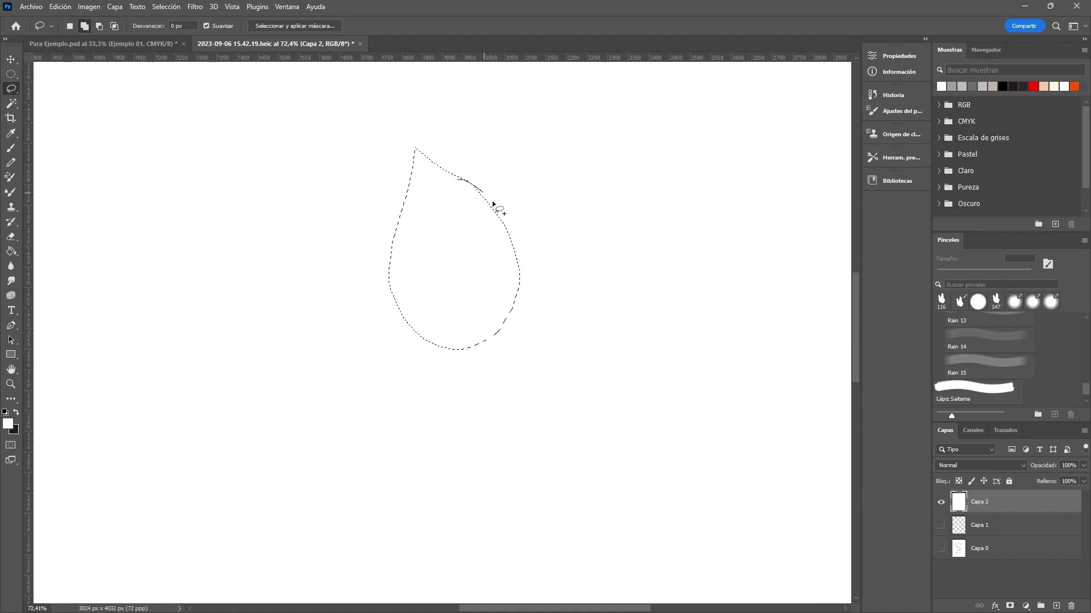
mouse_move(498, 213)
mouse_down()
mouse_move(470, 314)
mouse_move(528, 281)
mouse_up()
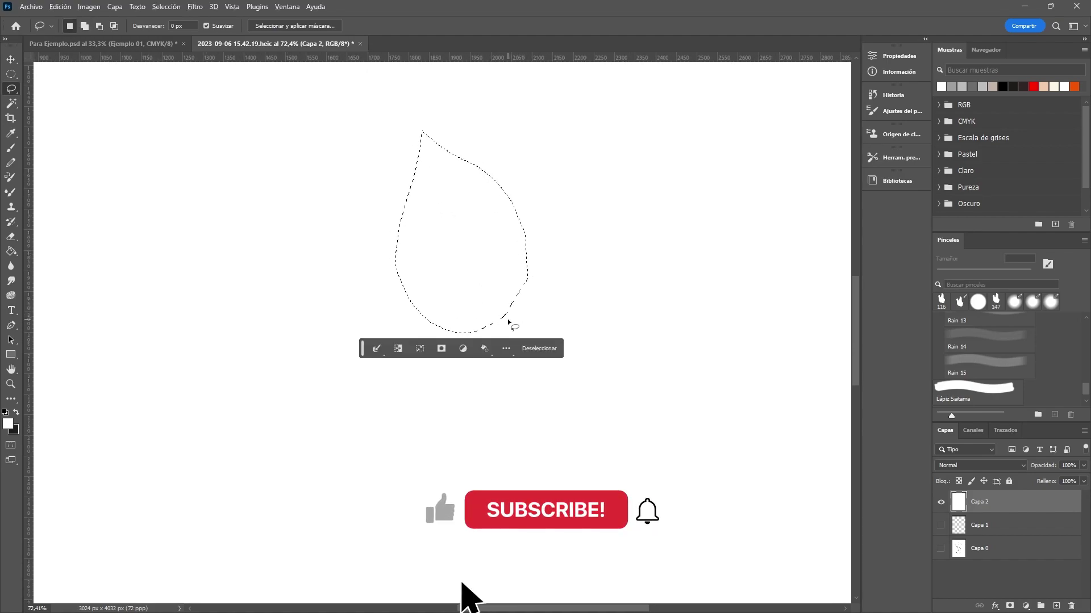
Step: Alt-lasso slices off the drop's right and upper-right edges to smooth them
mouse_move(507, 320)
mouse_down()
mouse_move(531, 260)
mouse_move(506, 204)
mouse_move(499, 328)
mouse_up()
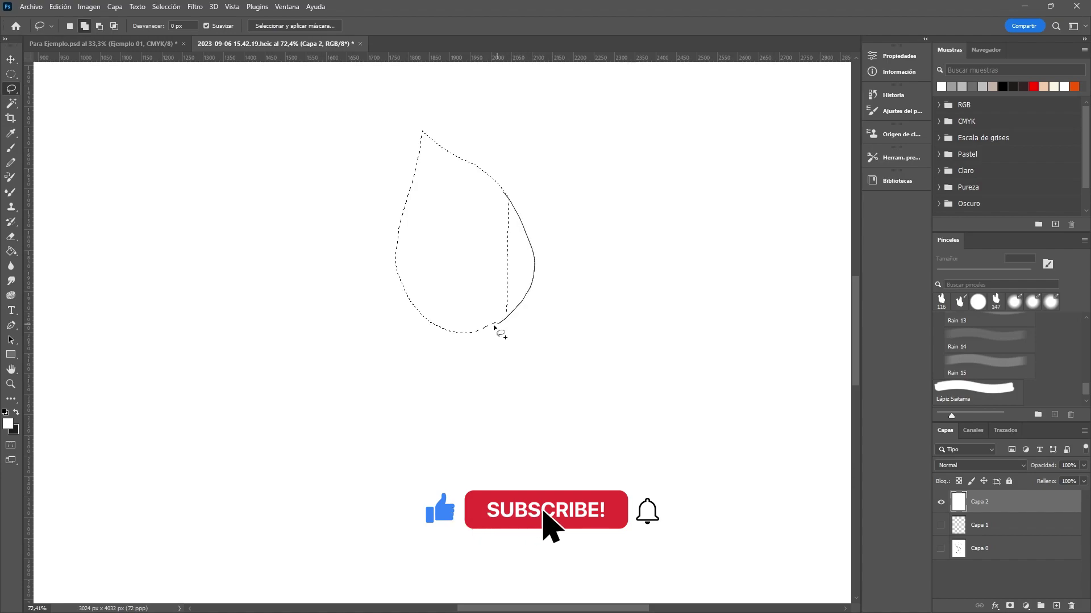
scroll(445, 234, right, 1)
mouse_move(377, 227)
mouse_down()
mouse_move(444, 142)
mouse_move(499, 219)
mouse_up()
drag(409, 107, 528, 234)
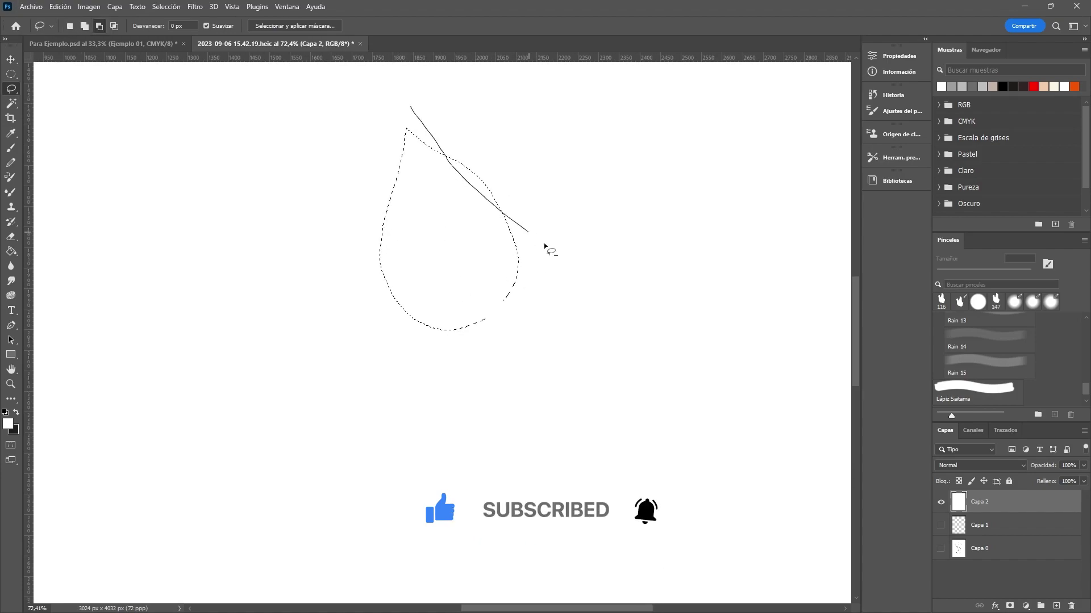
drag(432, 151, 518, 266)
scroll(545, 239, left, 1)
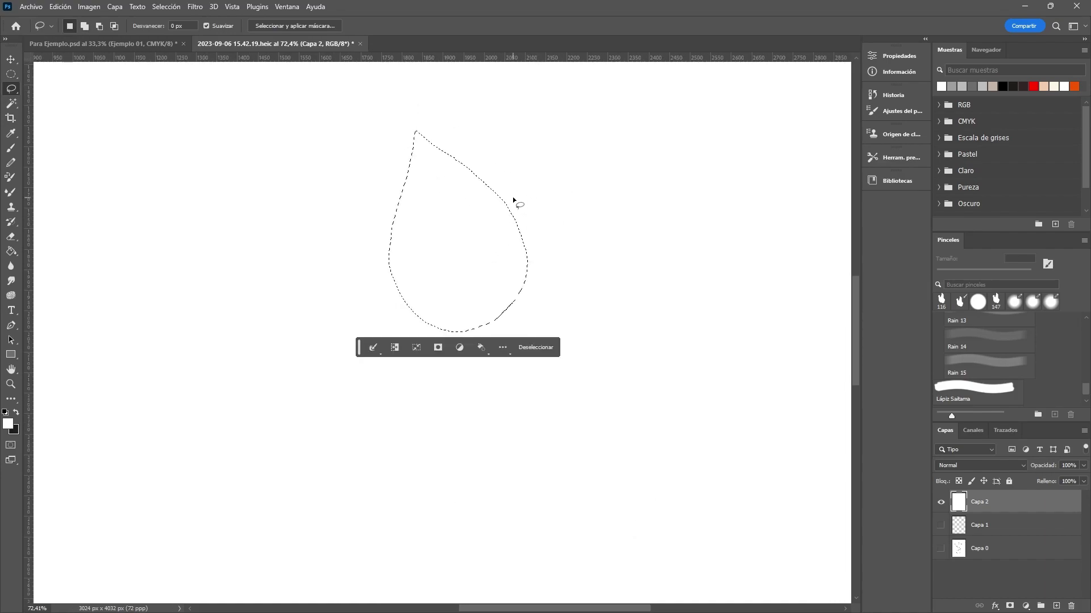
Step: Set the foreground colour to black in the Color Picker
click(8, 424)
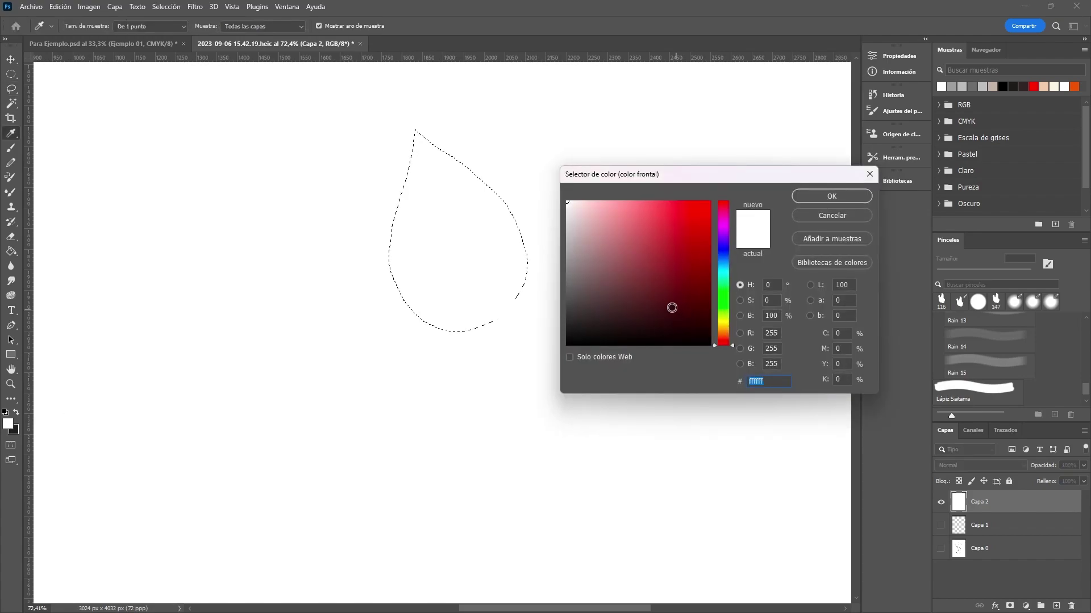
drag(598, 307, 547, 351)
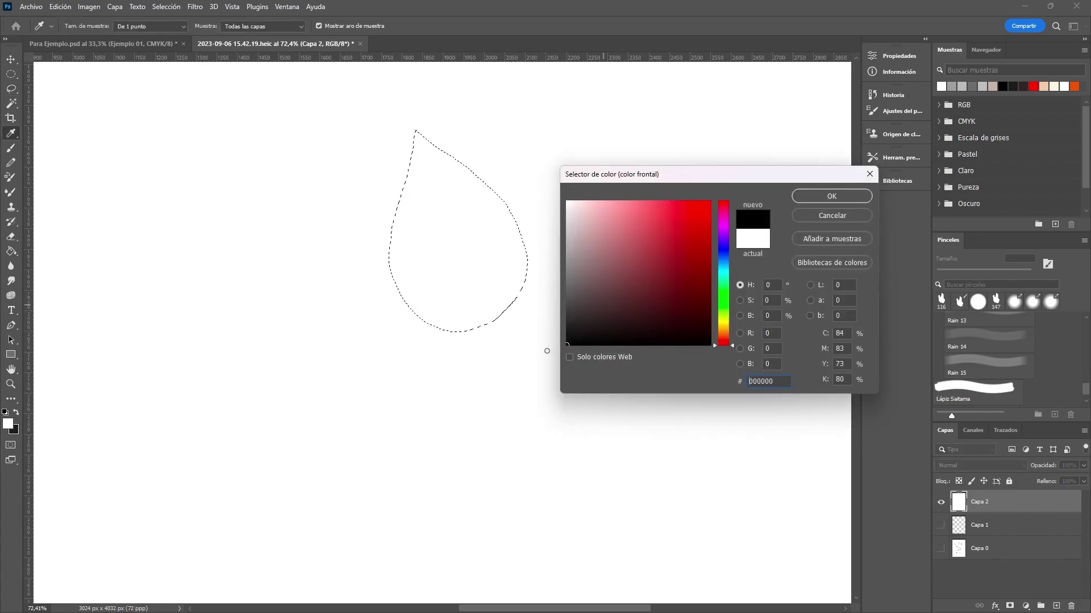
click(816, 198)
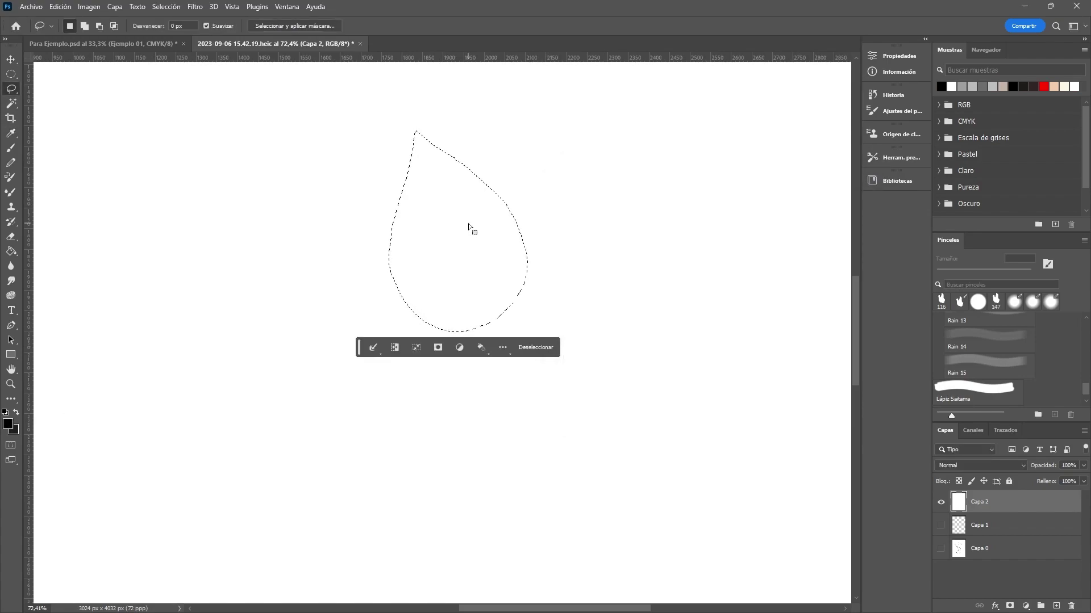
Step: Fill the drop selection with Rellenar using Color frontal
right_click(468, 224)
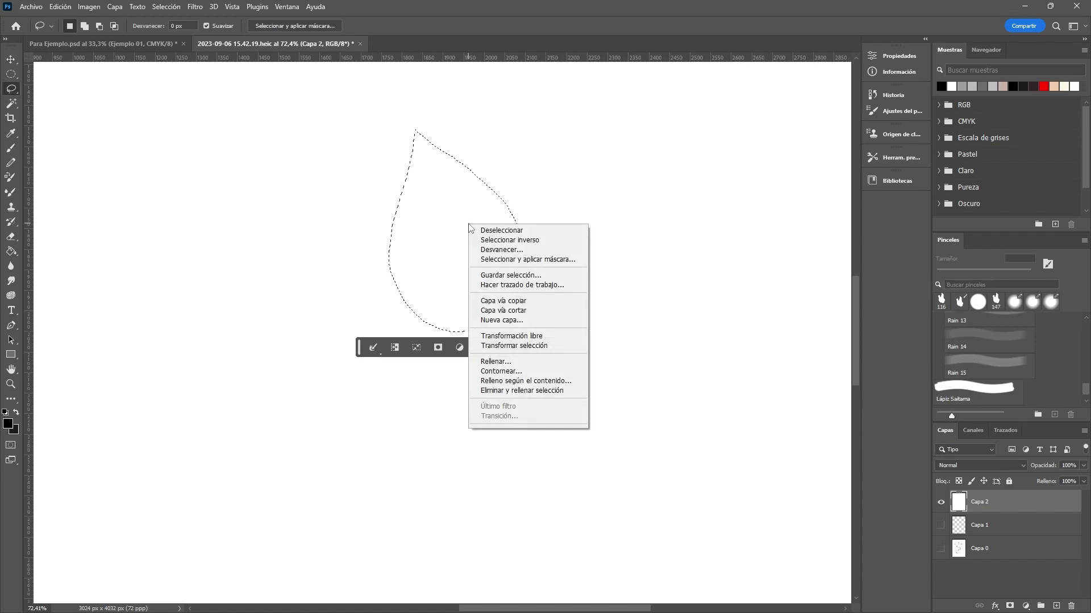
click(482, 362)
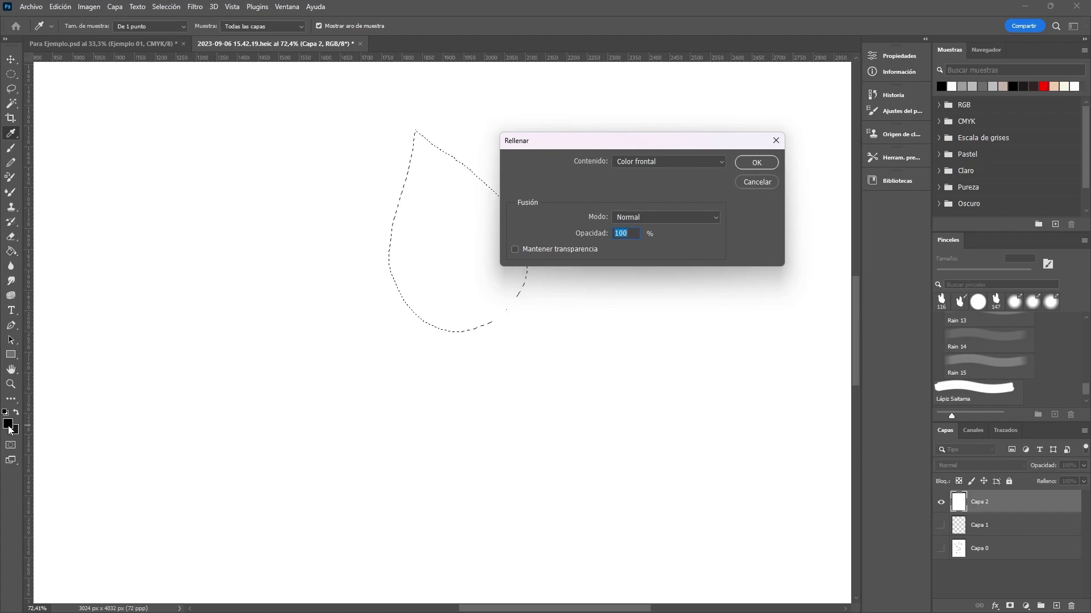
click(750, 164)
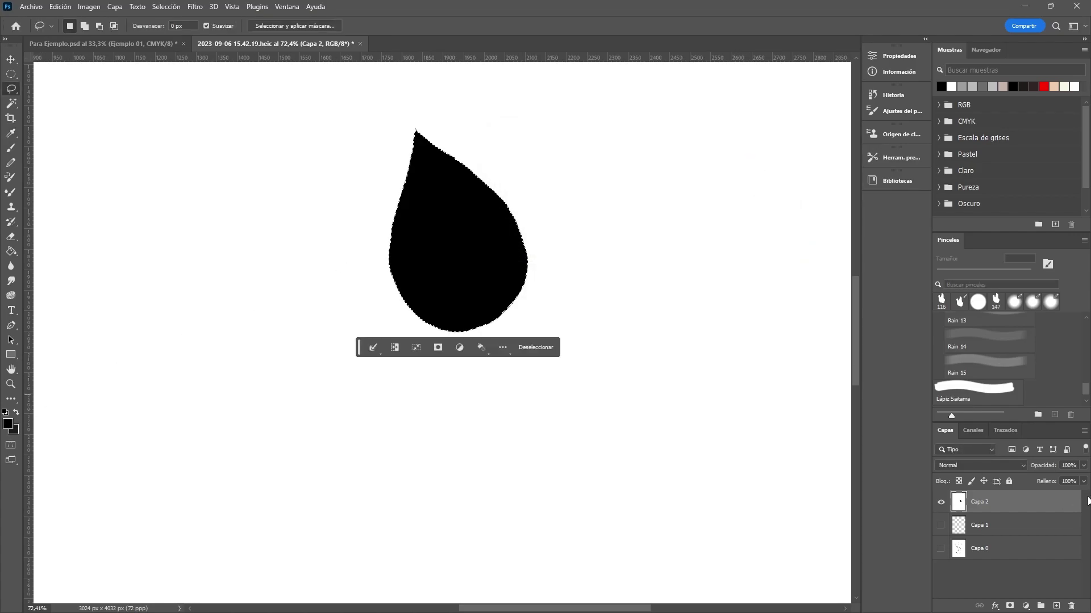
Step: Lower Capa 2 opacity to 68% and paint the main vein with side veins branching off
drag(1049, 483, 1066, 482)
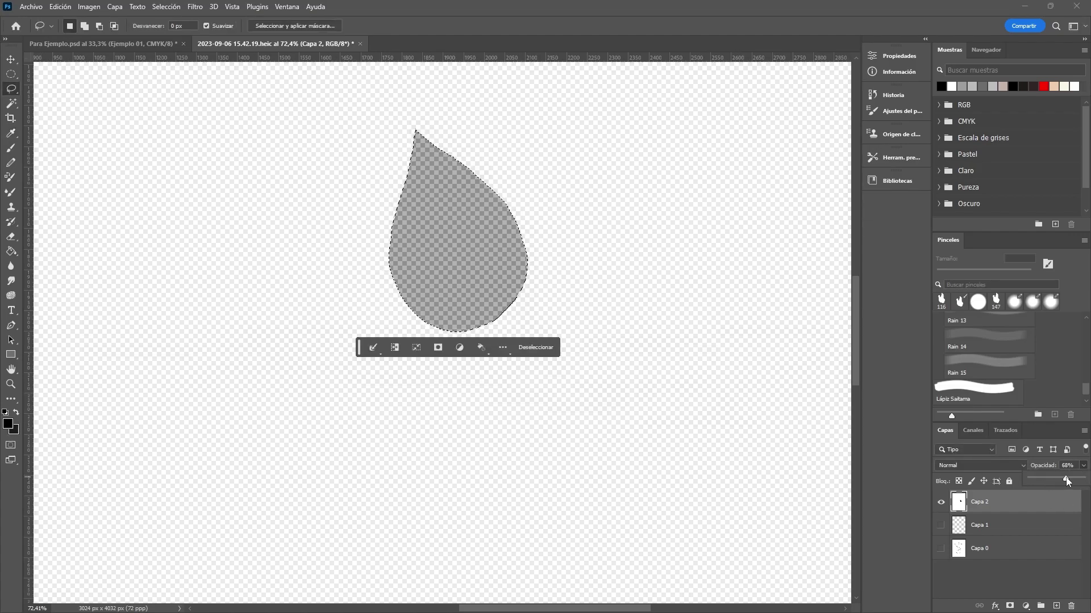
drag(452, 141, 509, 296)
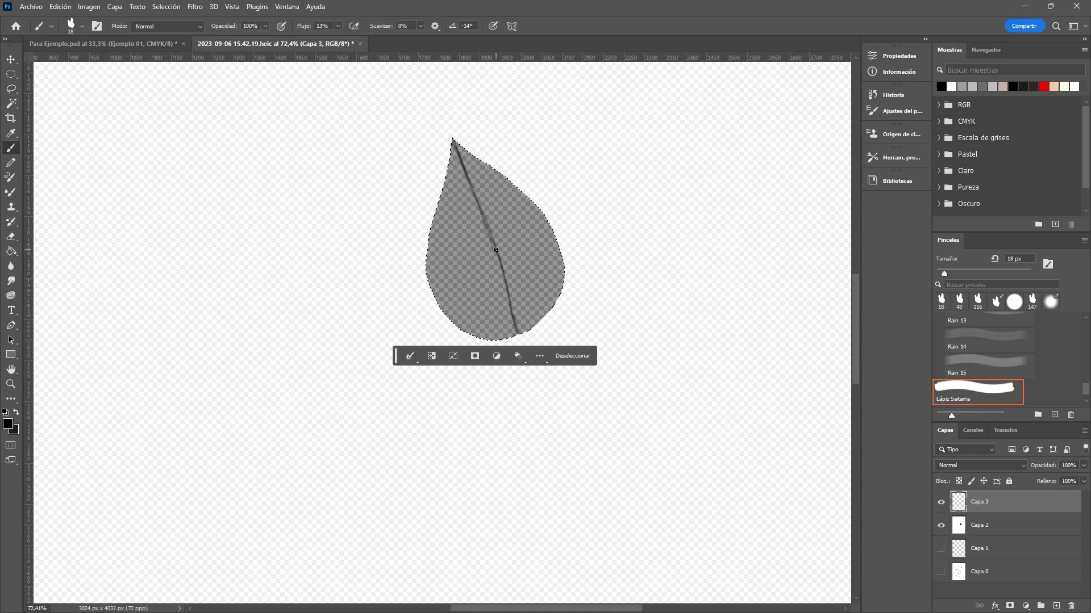
drag(495, 250, 515, 216)
drag(507, 272, 542, 219)
mouse_move(455, 277)
mouse_down()
mouse_move(503, 299)
mouse_move(417, 220)
mouse_up()
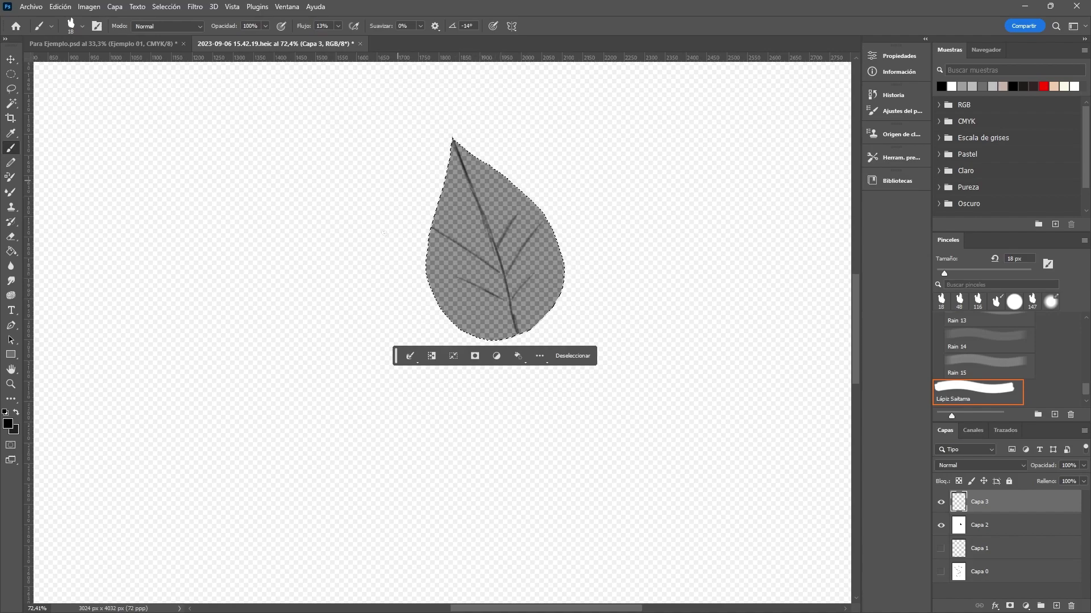
Step: Add a faint side vein and a short vein near the bottom, then deselect
drag(484, 248, 467, 233)
drag(483, 305, 509, 316)
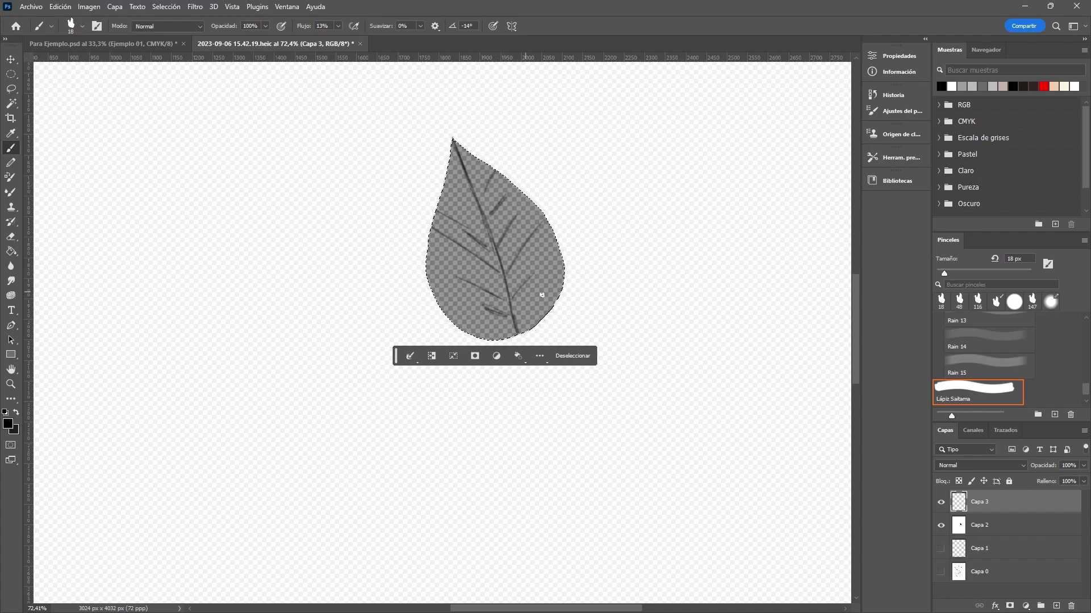
scroll(587, 202, down, 2)
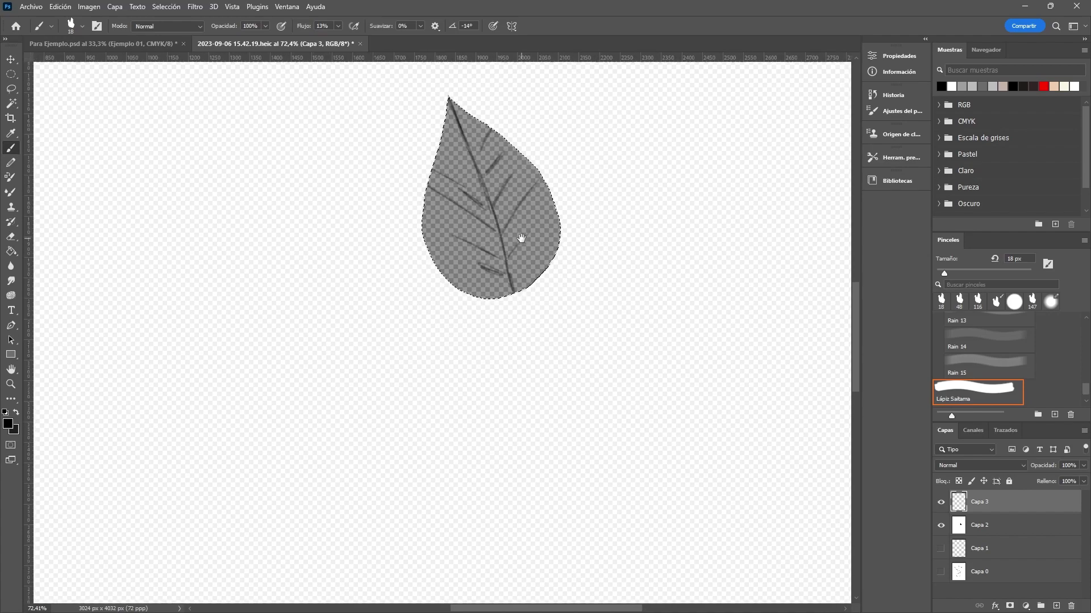
drag(509, 256, 521, 242)
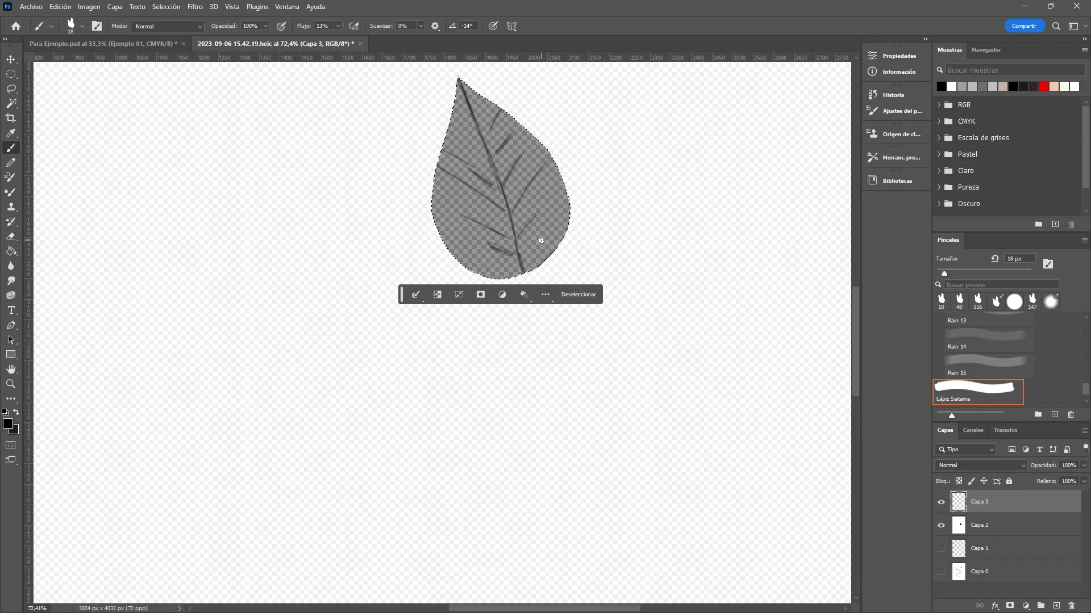
key(ctrl+d)
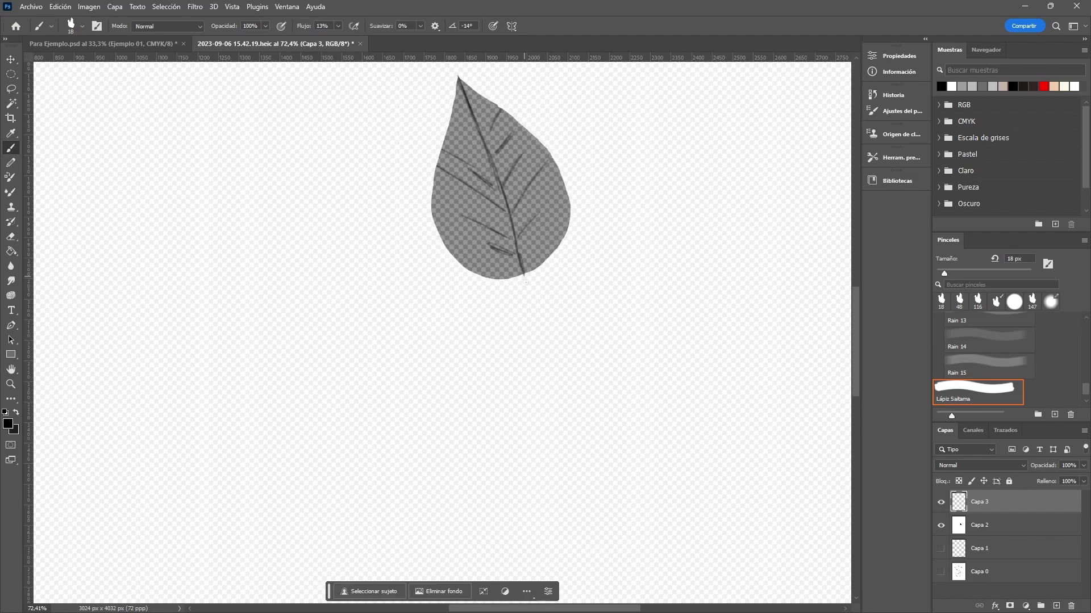
Step: Paint a short stem below the leaf, then toggle Capa 2's visibility off and on
drag(520, 274, 526, 312)
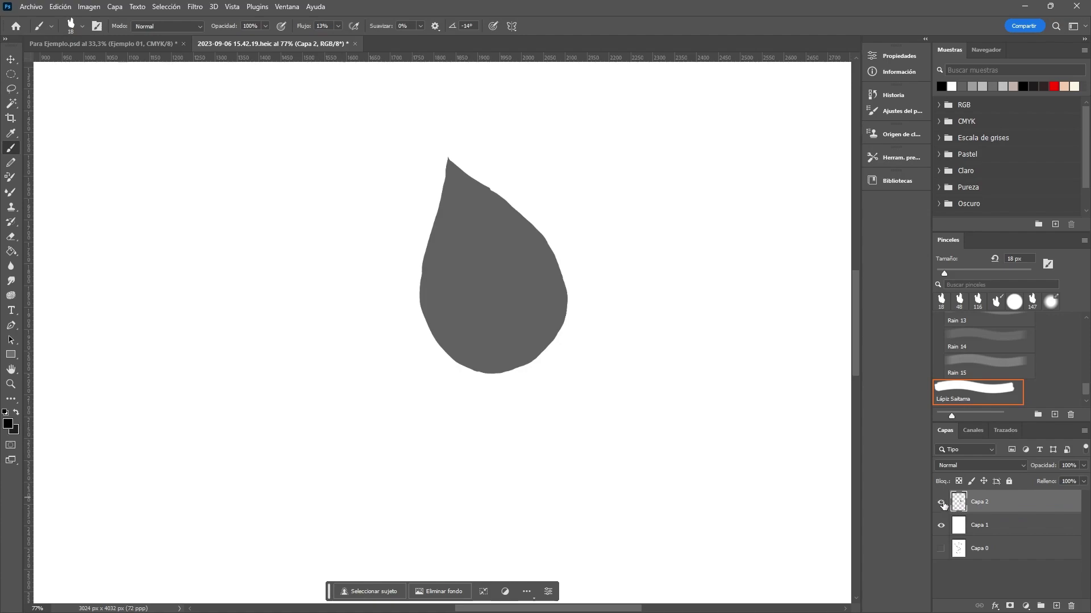
click(941, 502)
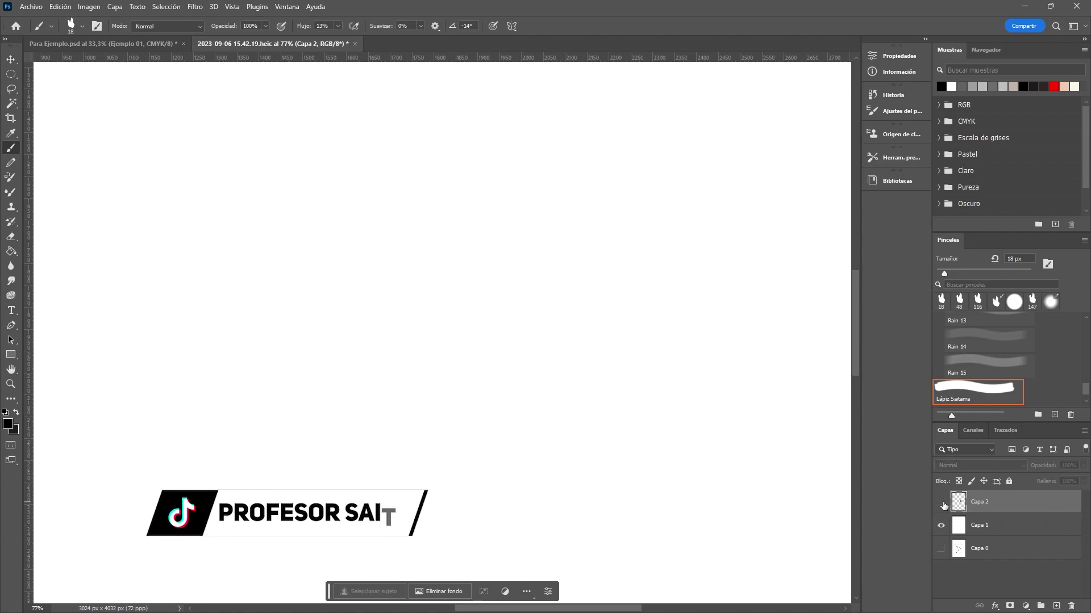
click(941, 502)
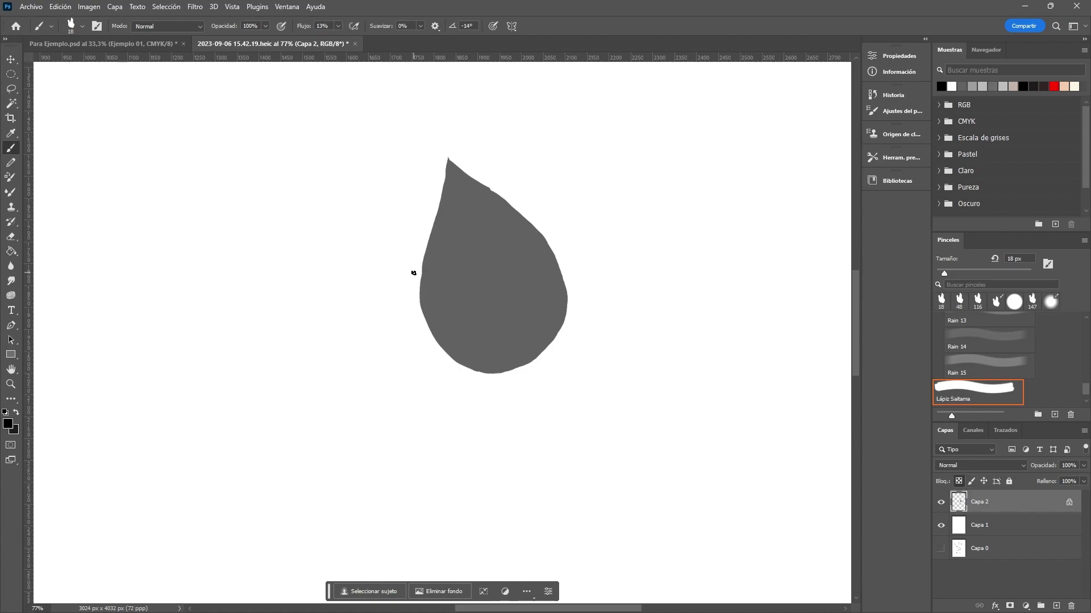
Step: Paint the midrib, side veins on both halves and a short stem on the grey leaf with Lápiz Saitama
mouse_move(466, 193)
mouse_down()
mouse_move(462, 169)
mouse_move(516, 348)
mouse_move(546, 255)
mouse_up()
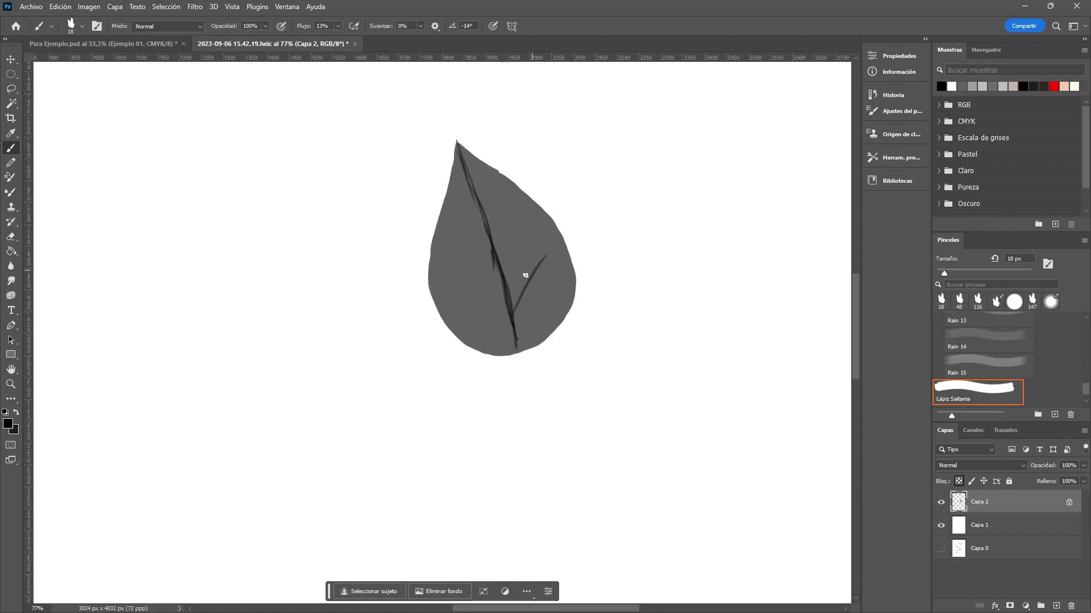
drag(511, 301, 544, 258)
drag(498, 245, 533, 201)
drag(451, 200, 489, 267)
mouse_move(439, 244)
mouse_down()
mouse_move(492, 283)
mouse_move(507, 324)
mouse_up()
scroll(722, 431, down, 1)
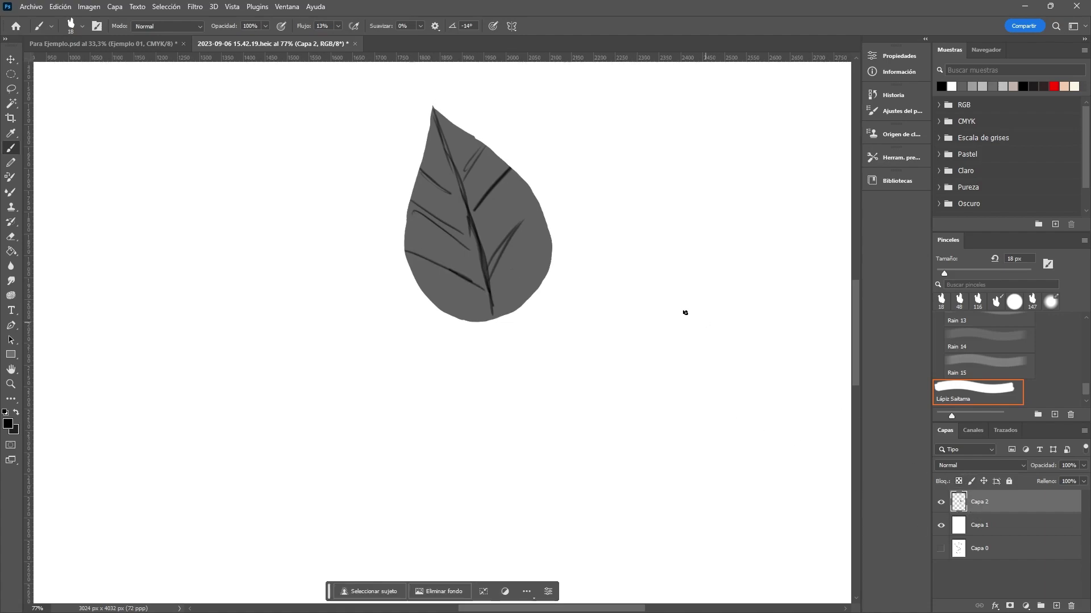
drag(491, 310, 498, 321)
drag(517, 255, 532, 303)
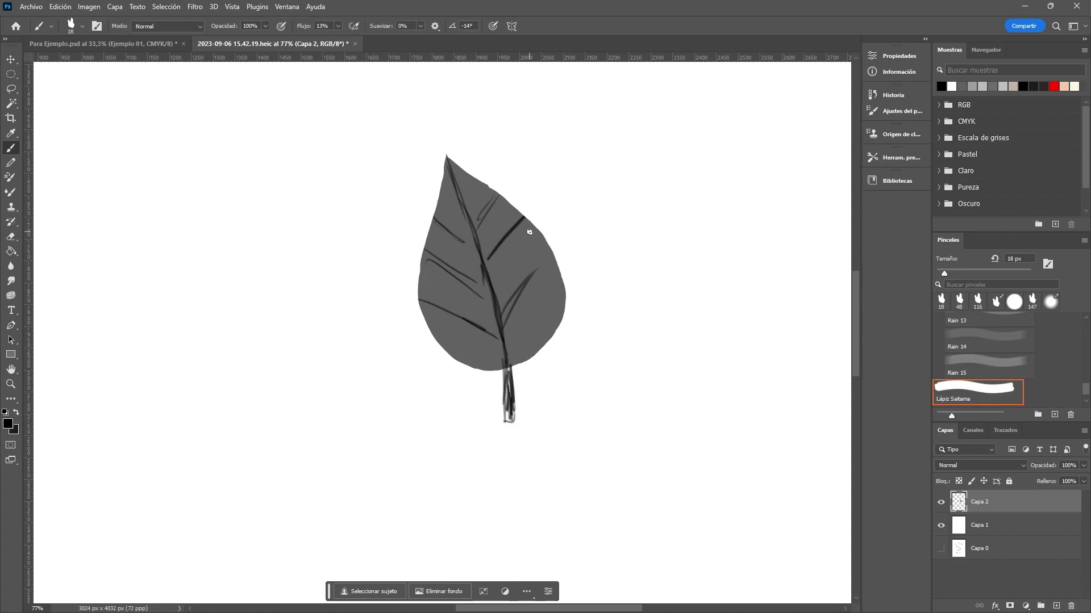
Step: Lasso and delete wedges from the leaf's upper-right, upper-left and lower-left edges
key(l)
mouse_move(568, 205)
mouse_down()
mouse_move(589, 203)
mouse_move(573, 230)
mouse_up()
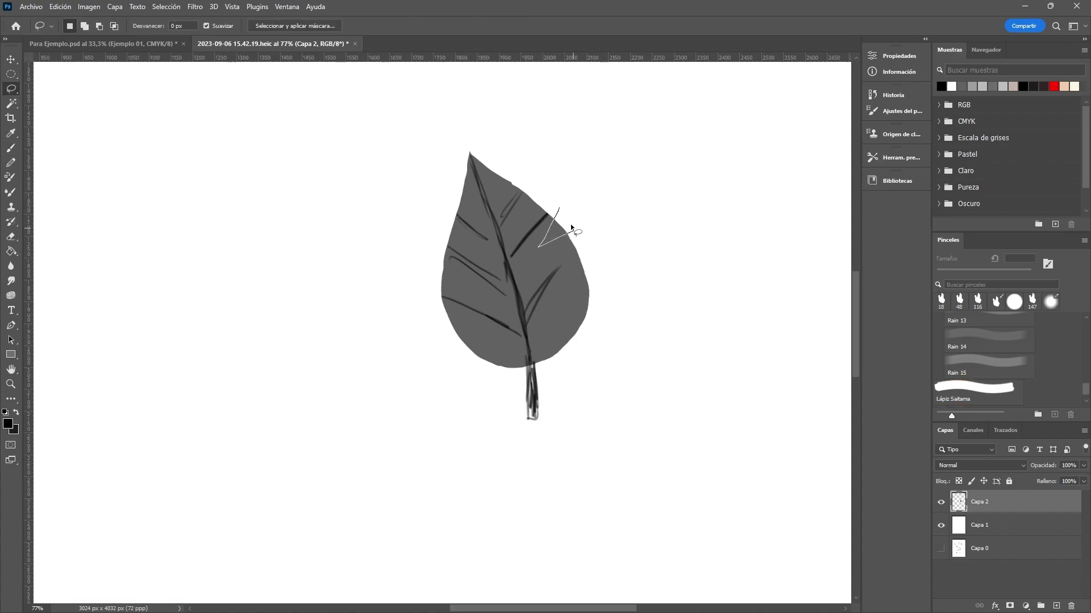
key(Delete)
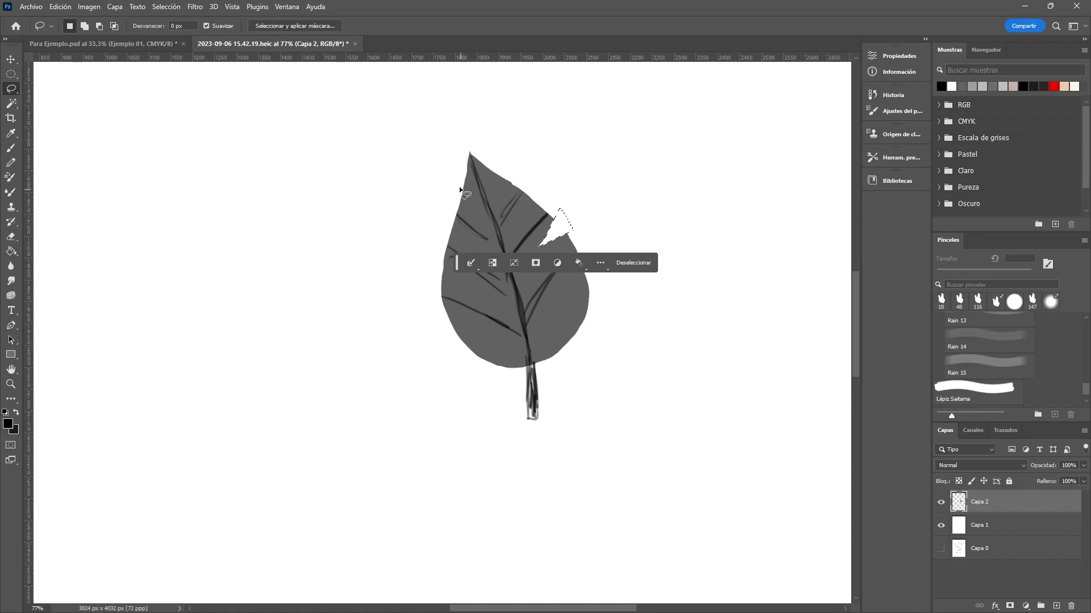
mouse_move(455, 182)
mouse_down()
mouse_move(467, 204)
mouse_move(458, 187)
mouse_up()
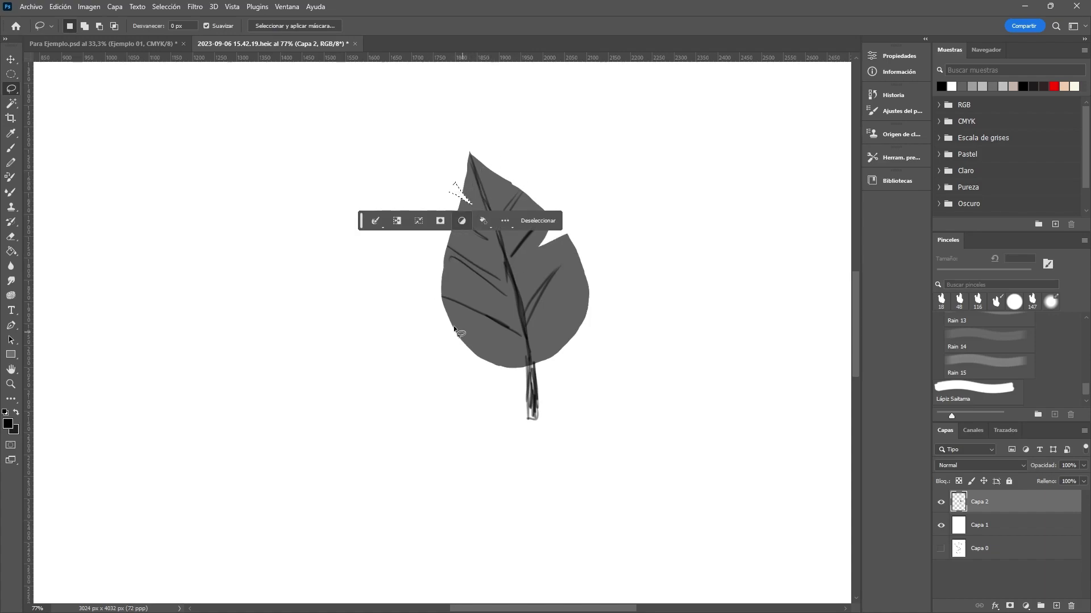
key(Delete)
drag(433, 317, 438, 315)
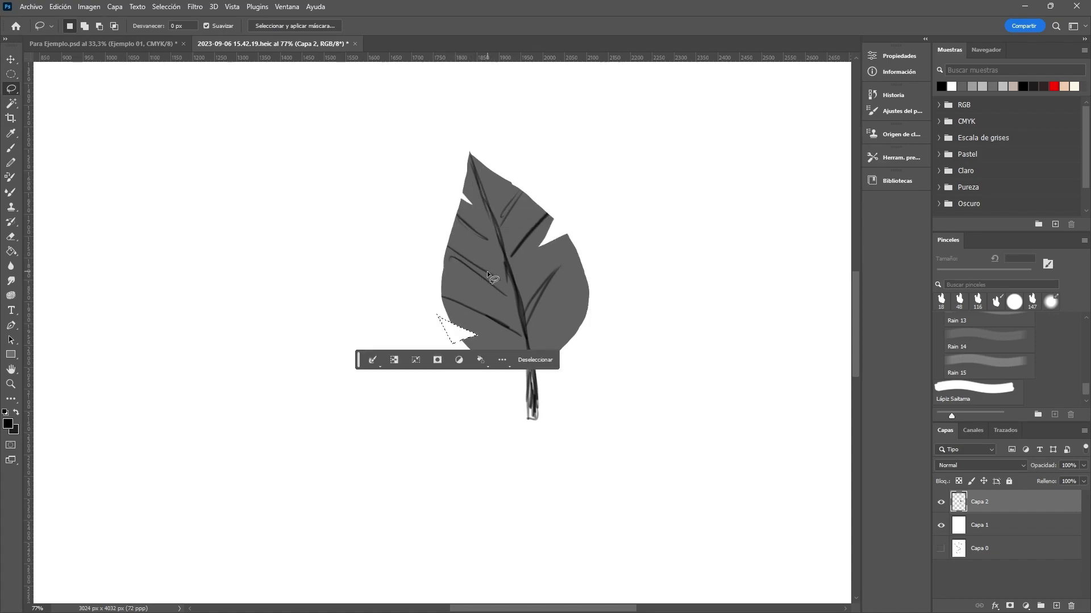
key(ctrl+d)
Step: Cut one more wedge from the upper-left edge, deselect, and zoom the view out
drag(443, 214, 480, 267)
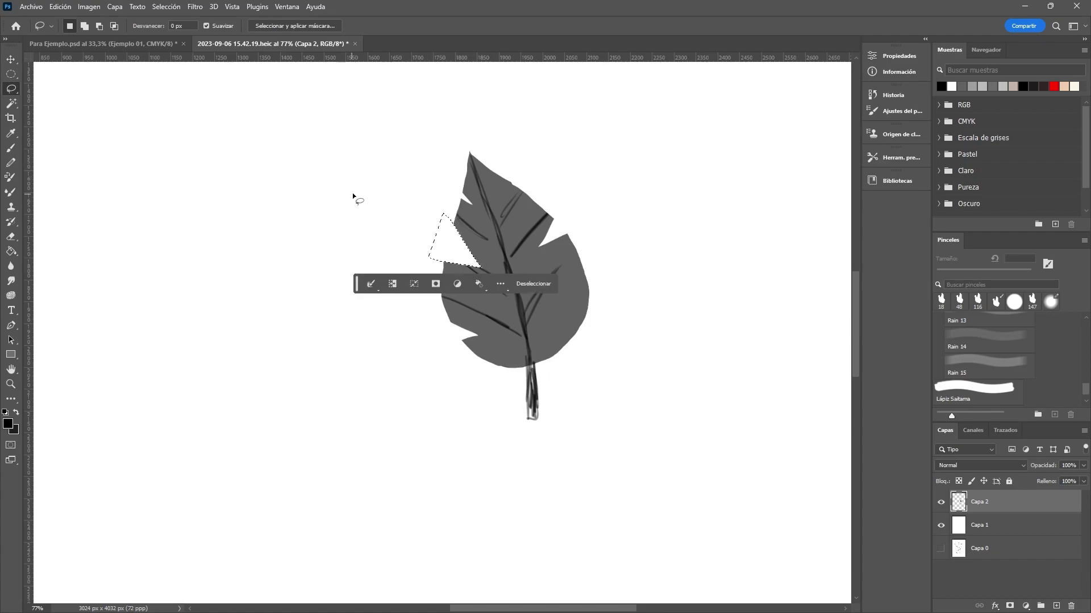
key(Delete)
key(ctrl+d)
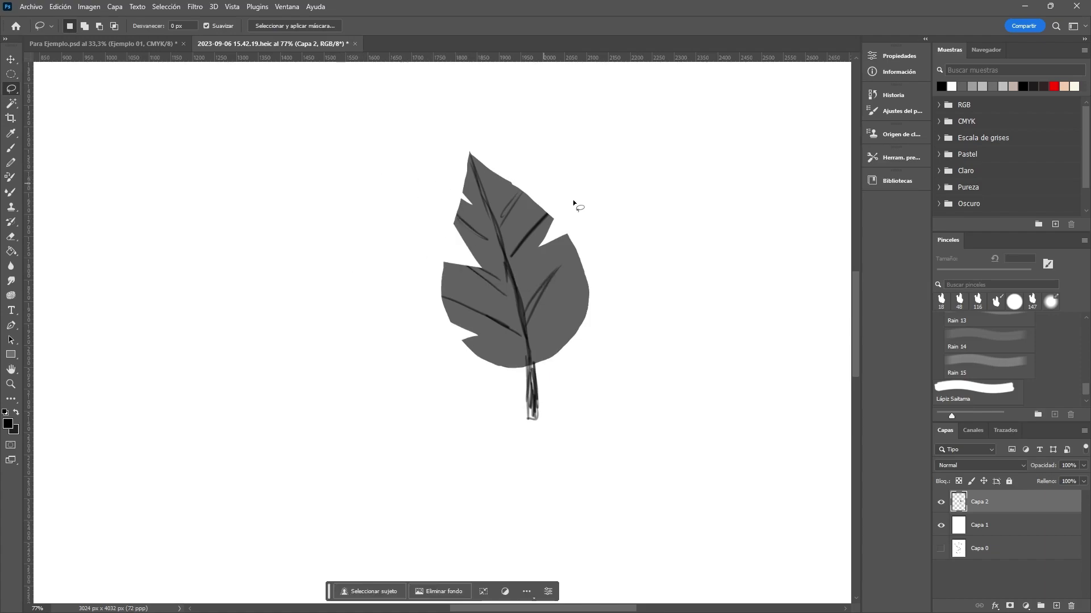
key(z)
mouse_move(573, 206)
mouse_down()
mouse_move(559, 205)
mouse_move(531, 237)
mouse_up()
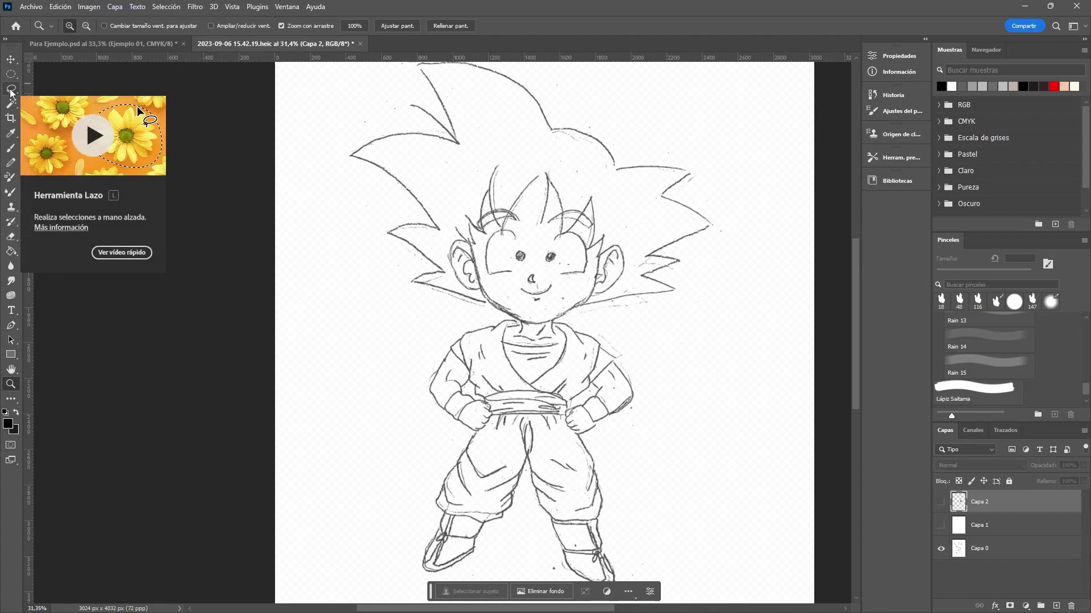
Step: Demonstrate the Alt and Shift Zoom tool modifier shortcuts on the Goku pencil sketch
key(alt)
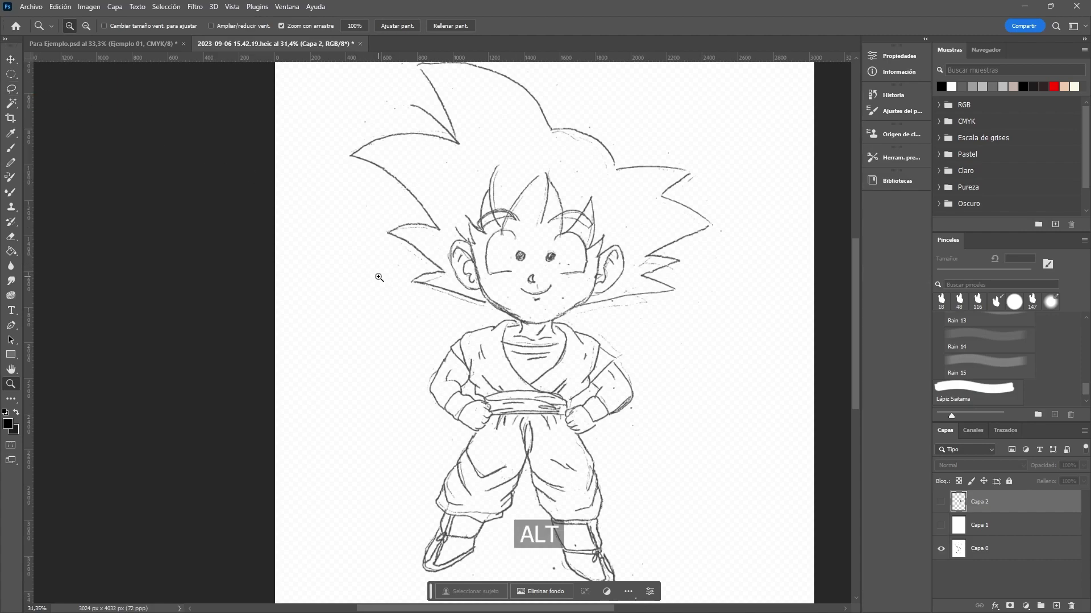
key(shift)
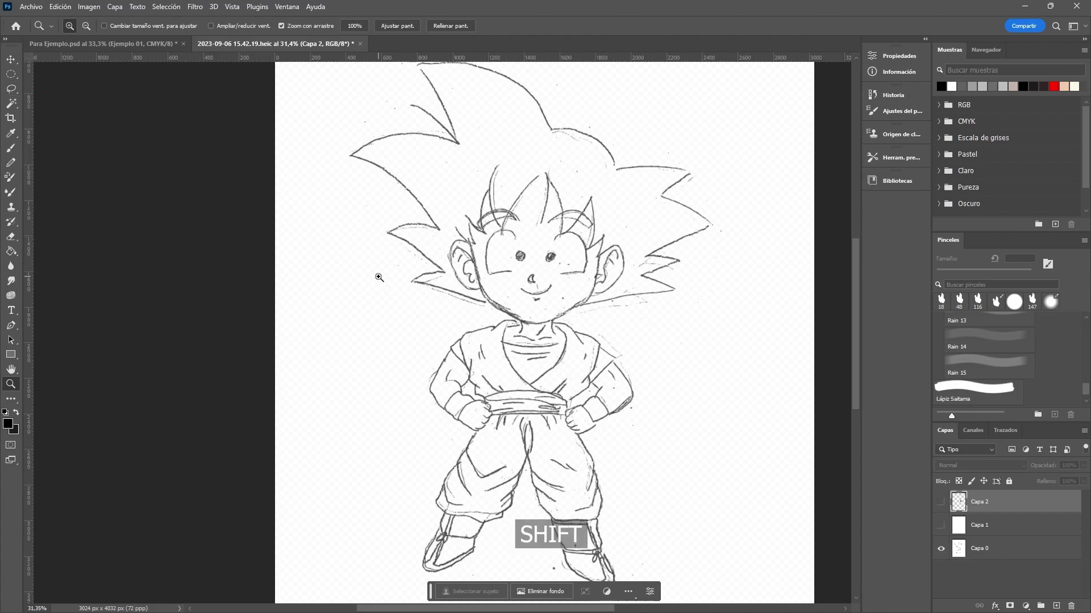